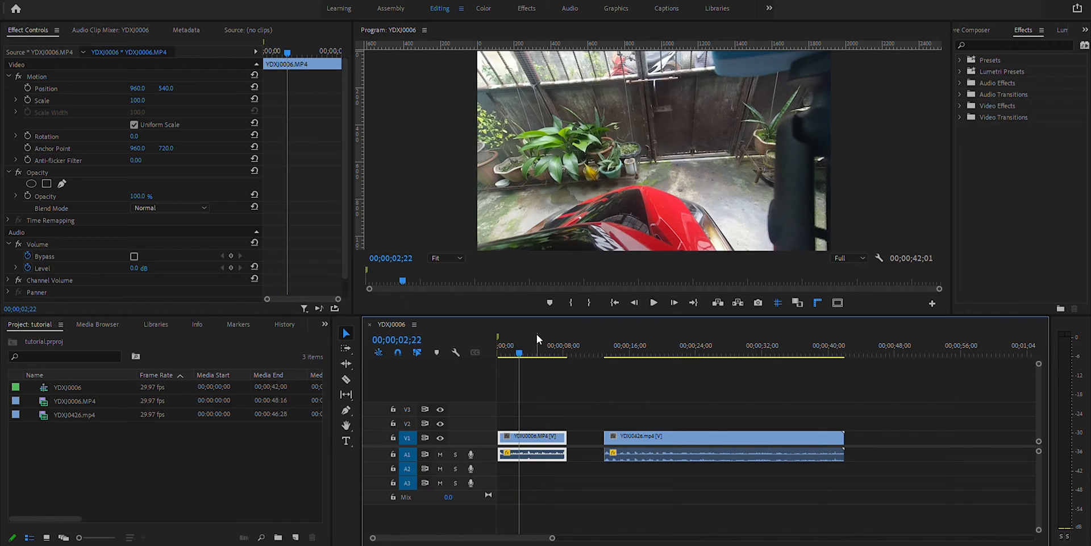
Play the opening of the YDXJ0006.MP4 clip and of the YDXJ0426.mp4 clip to review both camera angles.
key(Home)
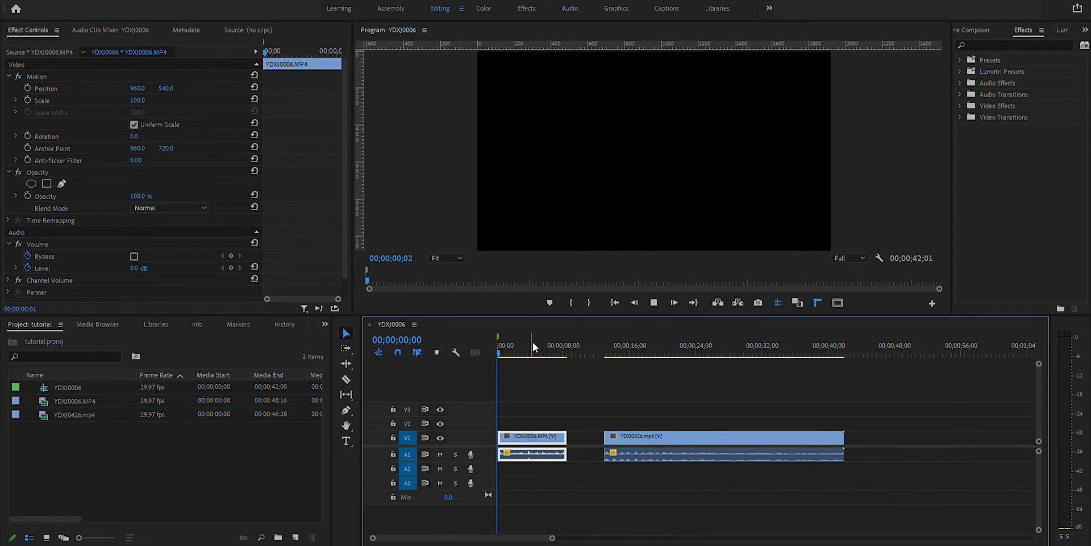
key(space)
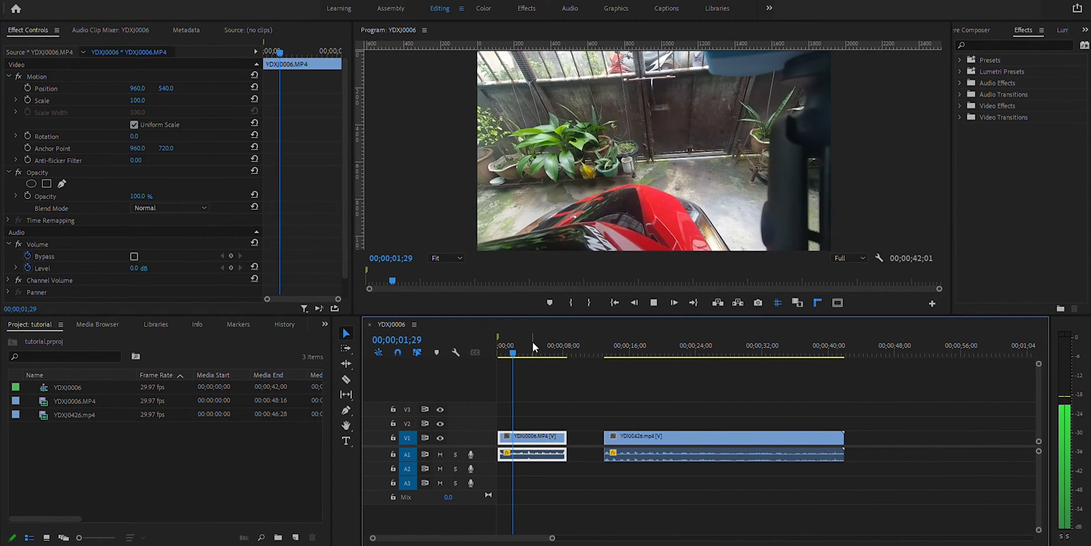
key(space)
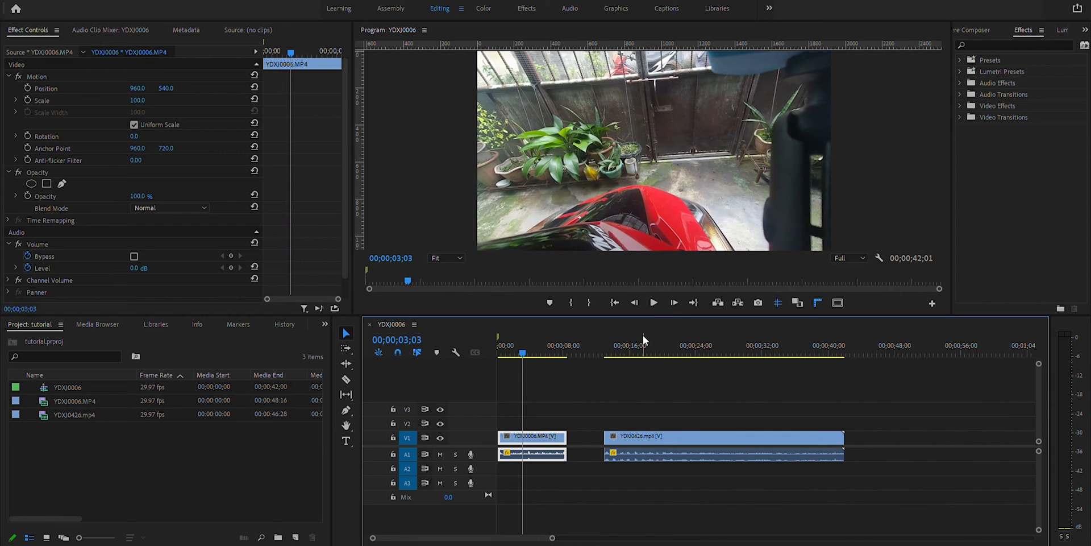
drag(644, 334, 615, 337)
key(space)
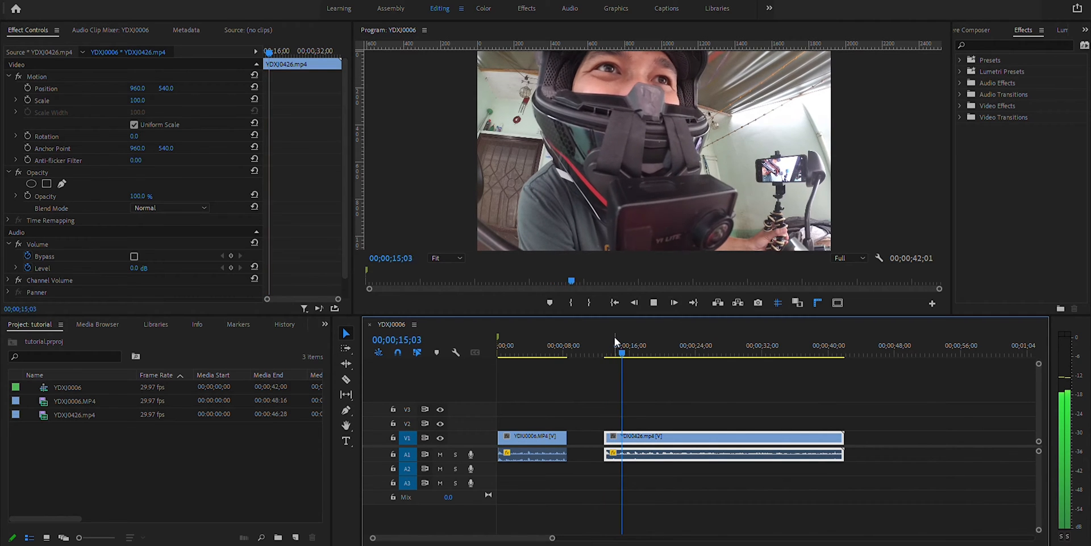
key(space)
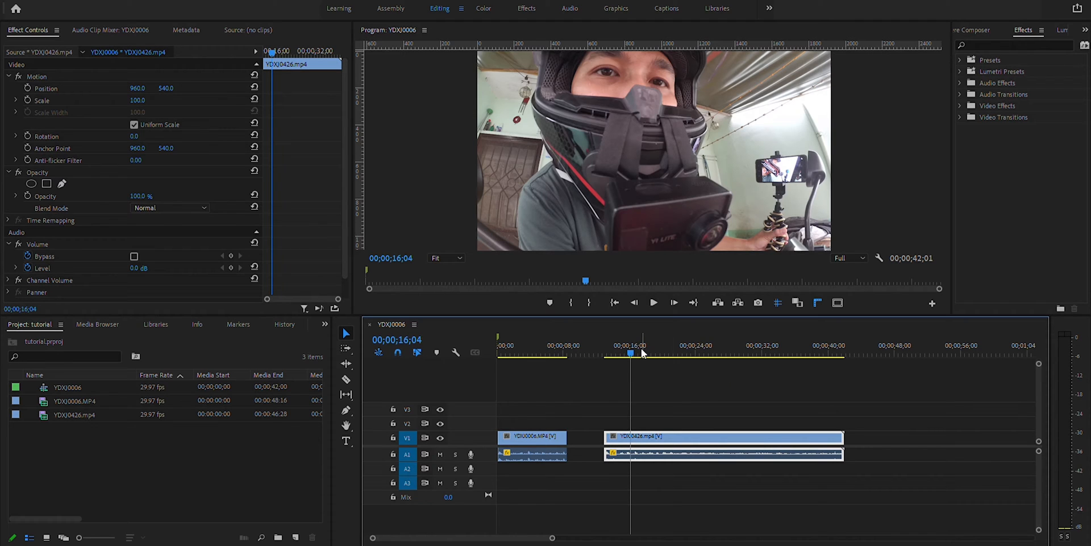
Stack YDXJ0426.mp4 on V2 and A2 at the sequence start, over YDXJ0006.MP4, and enlarge the audio tracks to show their waveforms.
drag(637, 435, 506, 464)
key(Home)
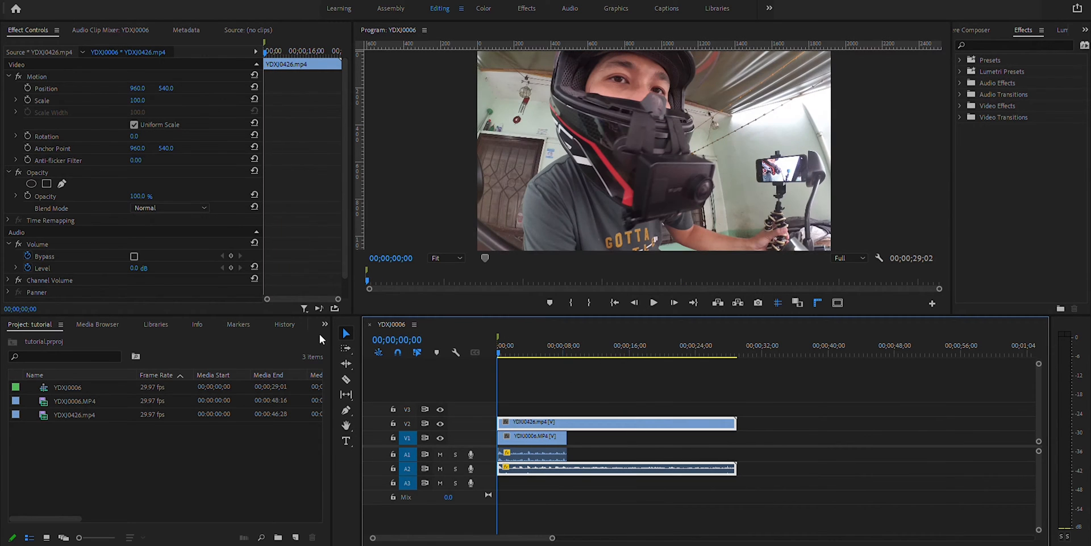
mouse_move(554, 533)
mouse_down()
mouse_move(521, 529)
mouse_move(533, 529)
mouse_up()
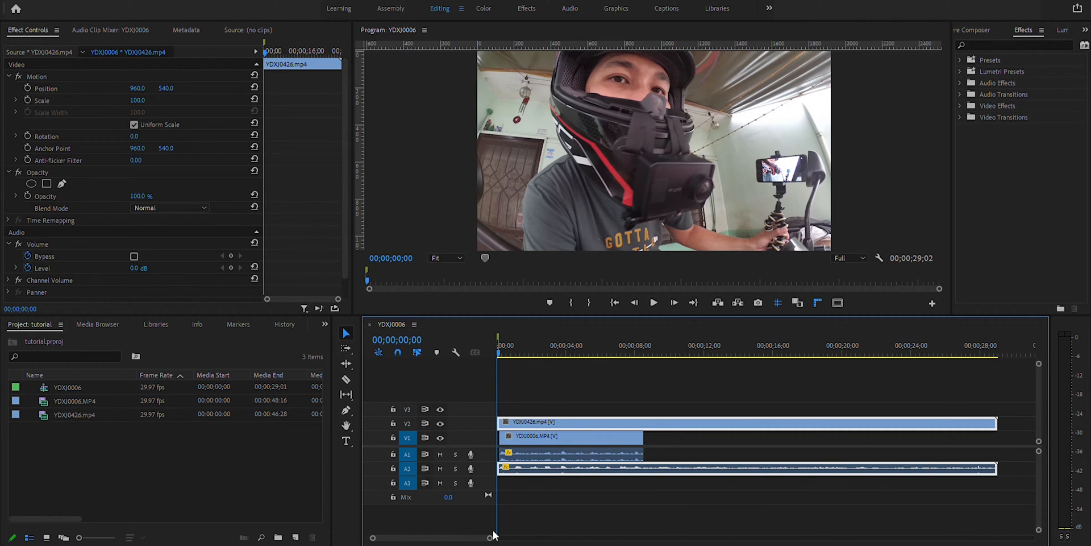
drag(490, 538, 444, 537)
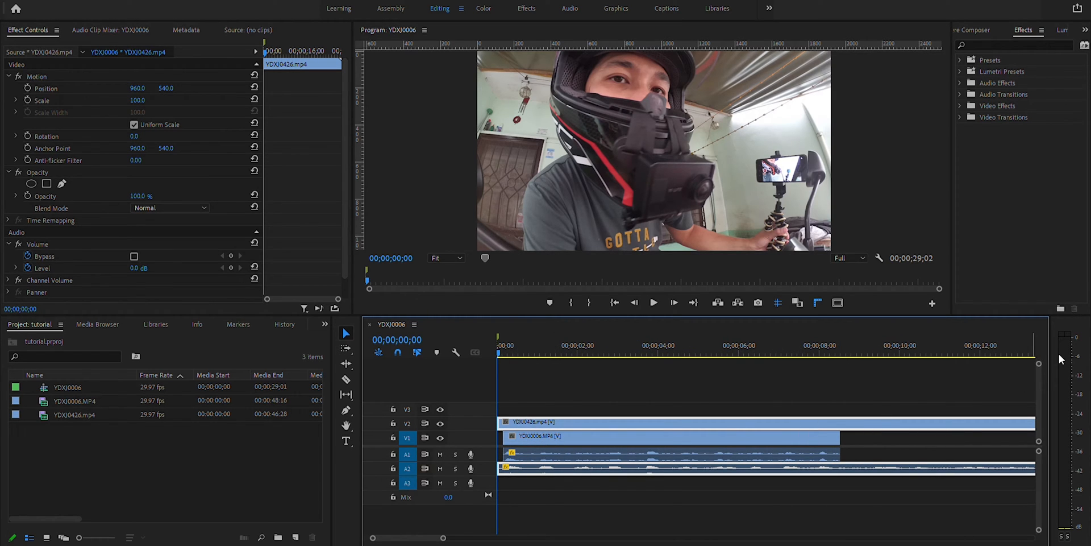
drag(1042, 445, 1042, 445)
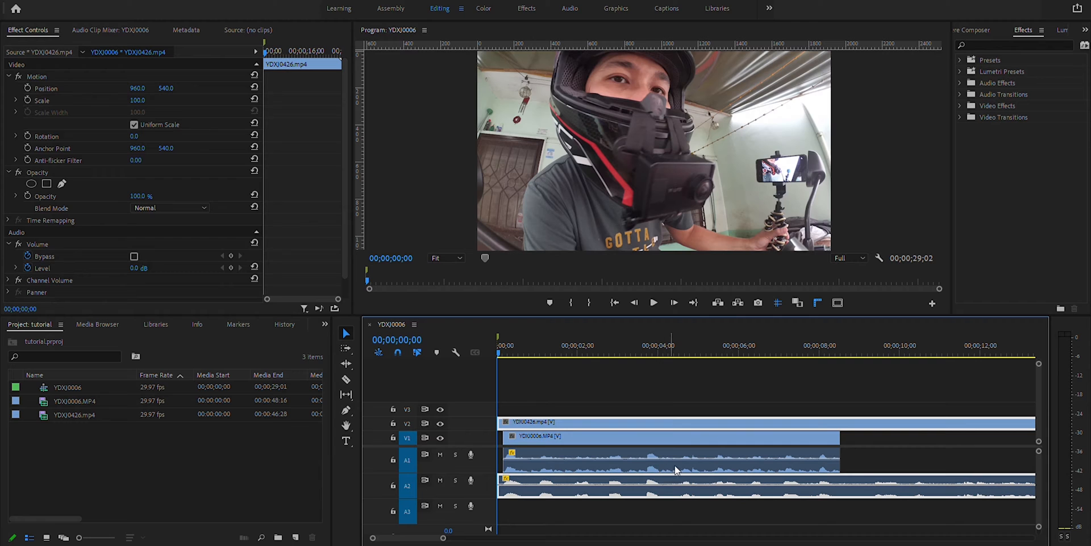
Move the YDXJ0006.MP4 clip to the sequence start and play both clips to check their audio sync.
drag(645, 455, 642, 456)
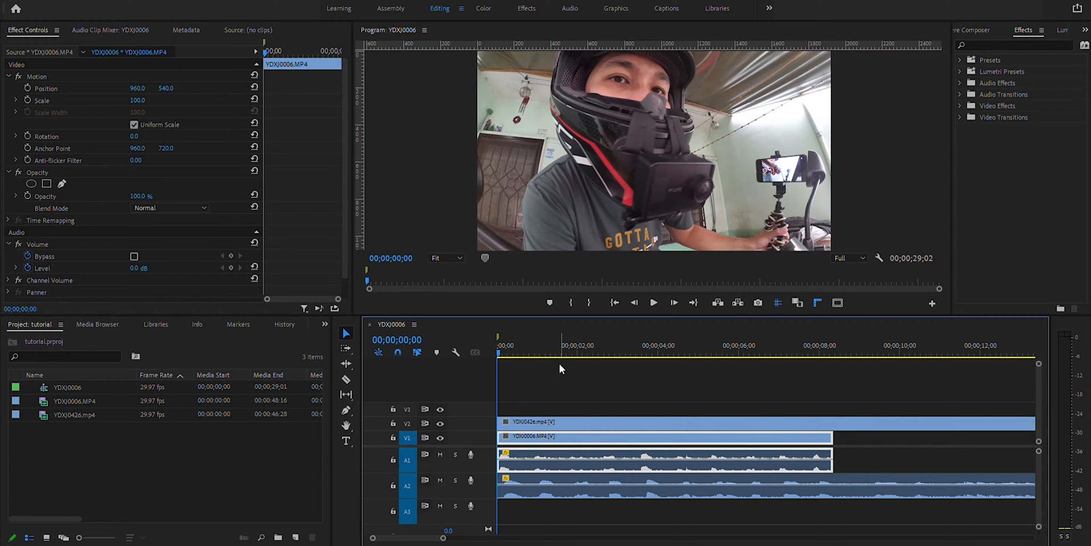
key(space)
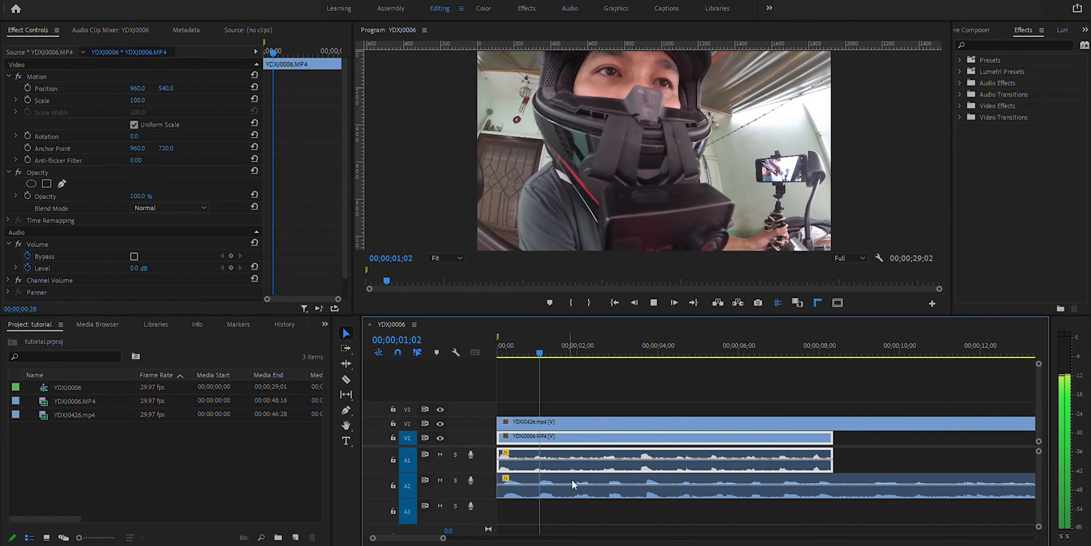
key(space)
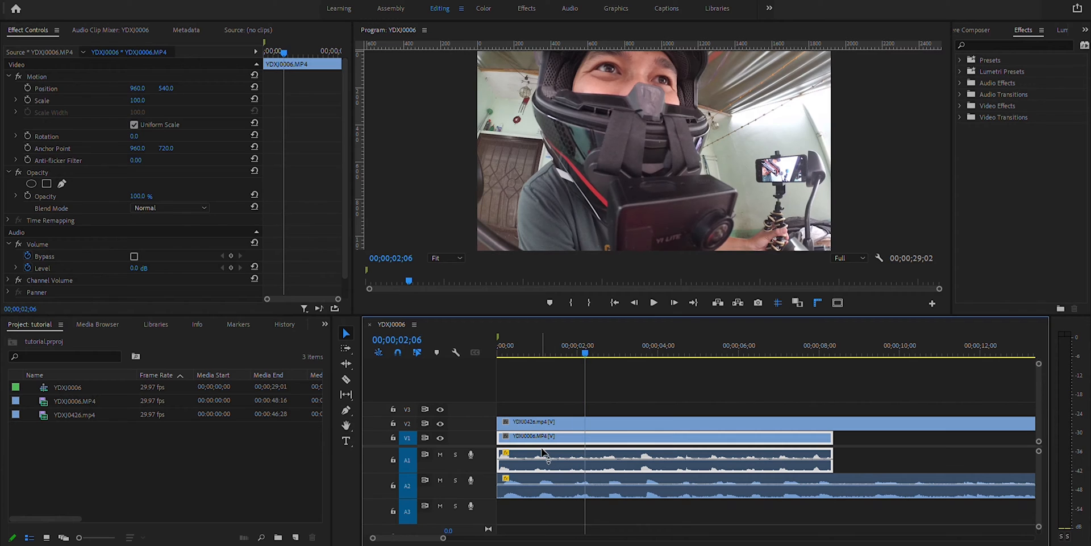
Shift the YDXJ0006.MP4 clip to start at 00;00;00;05, matching the waveform peaks of YDXJ0426.mp4, and play the result.
drag(534, 332, 504, 333)
drag(530, 438, 537, 442)
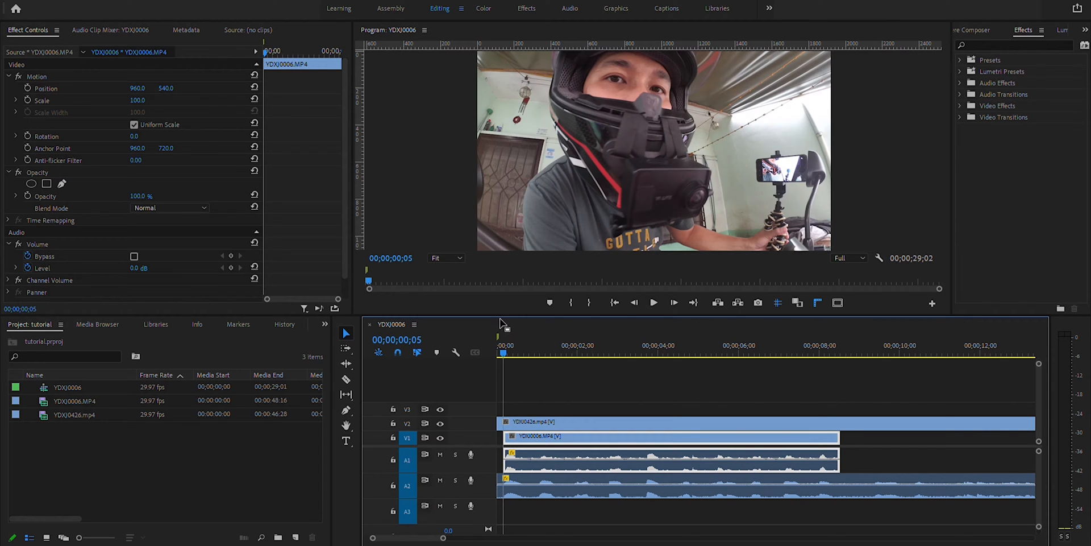
key(space)
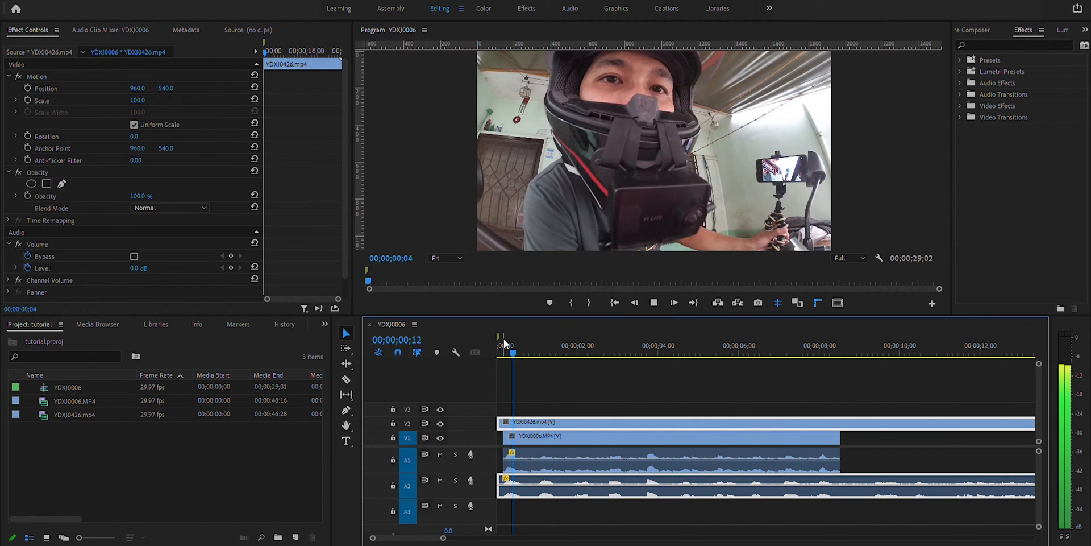
click(576, 451)
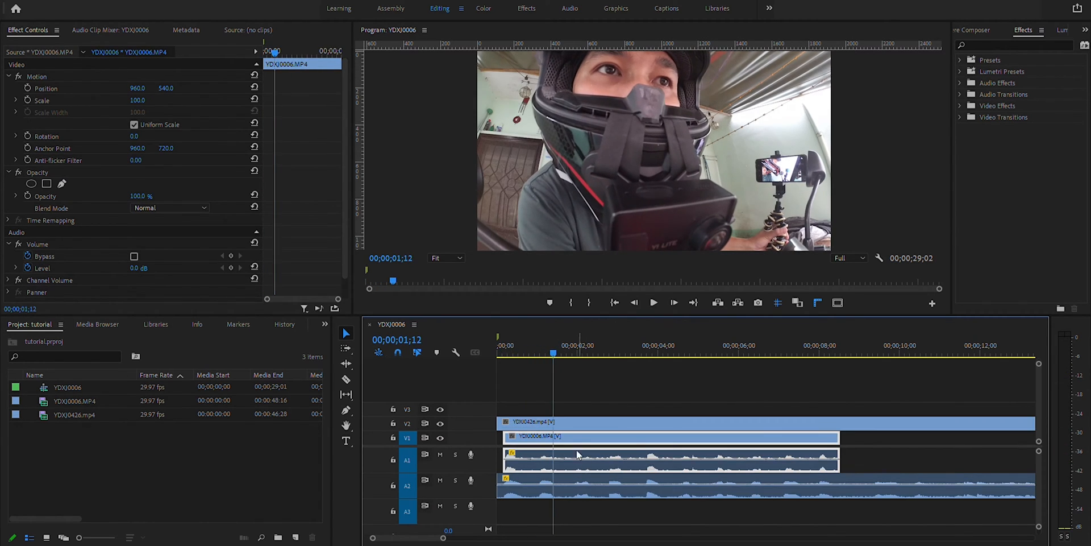
Fine-tune the YDXJ0006.MP4 clip's position against the YDXJ0426.mp4 waveform near 00;00;00;06 and scrub through the stacked clips.
click(507, 332)
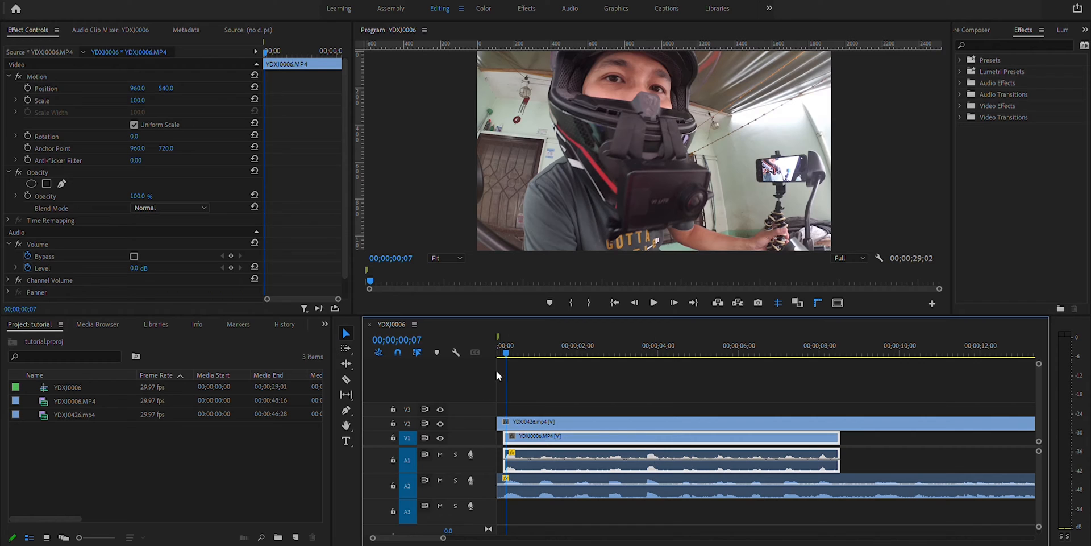
drag(509, 335, 505, 333)
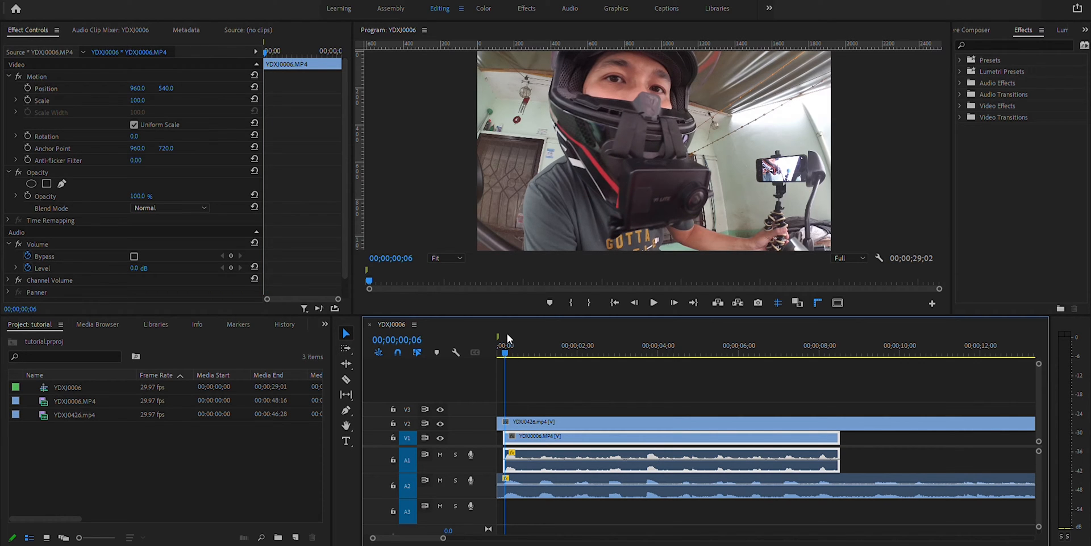
drag(531, 442, 538, 445)
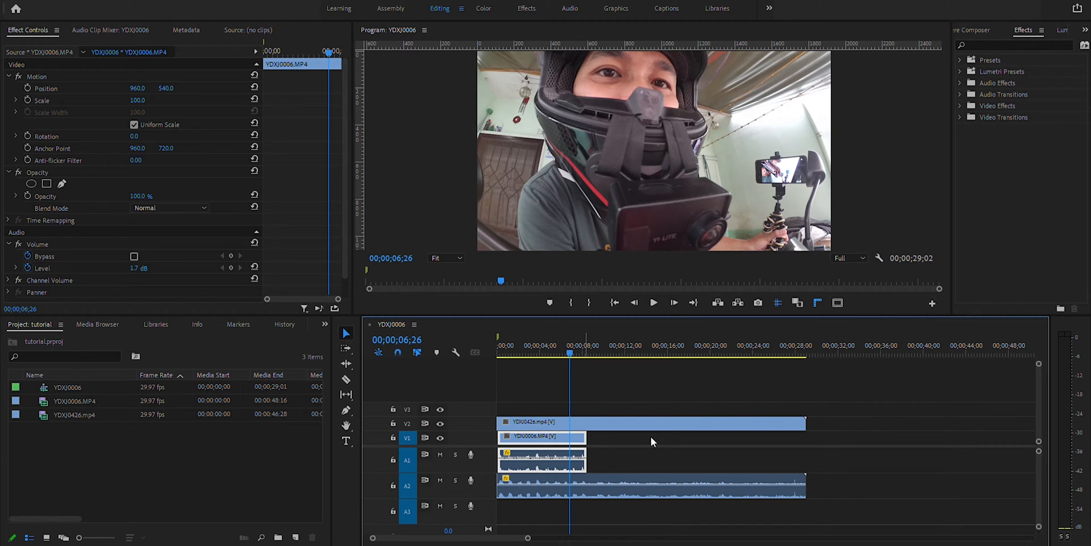
drag(528, 538, 555, 538)
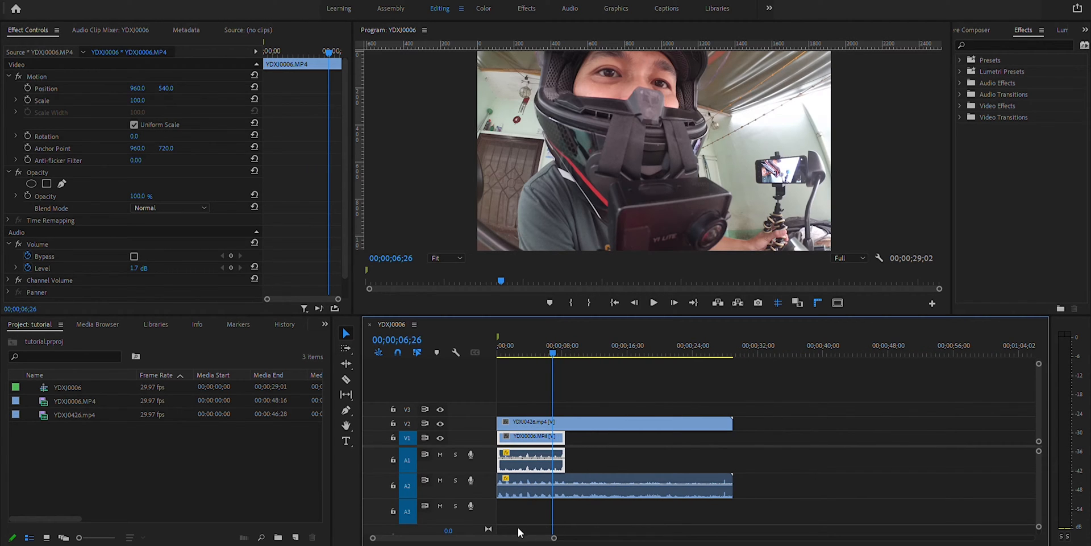
drag(545, 332, 515, 338)
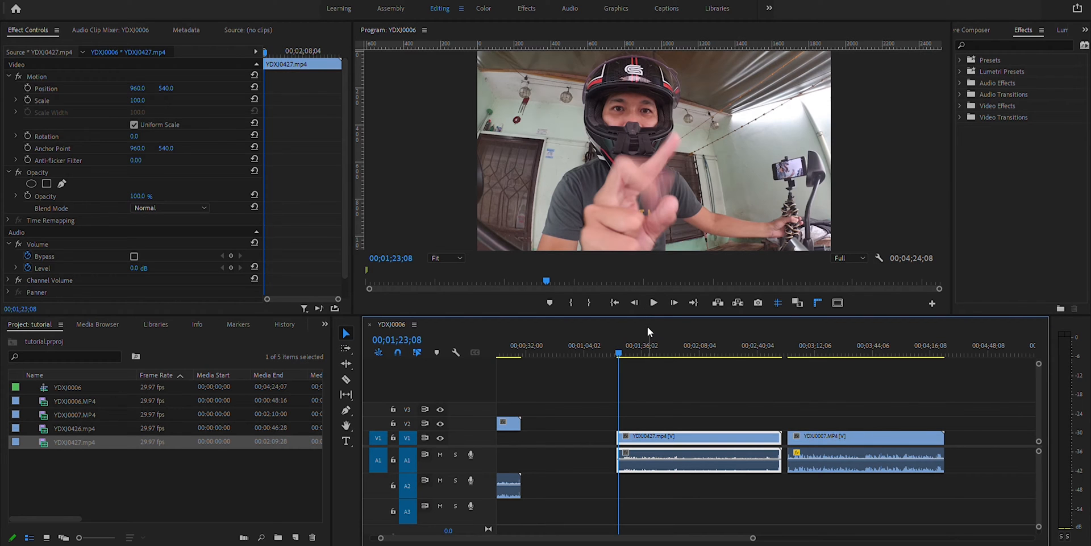
Play the openings of the YDXJ0427.mp4 and YDXJ0007.MP4 clips to review the second pair of camera angles.
key(space)
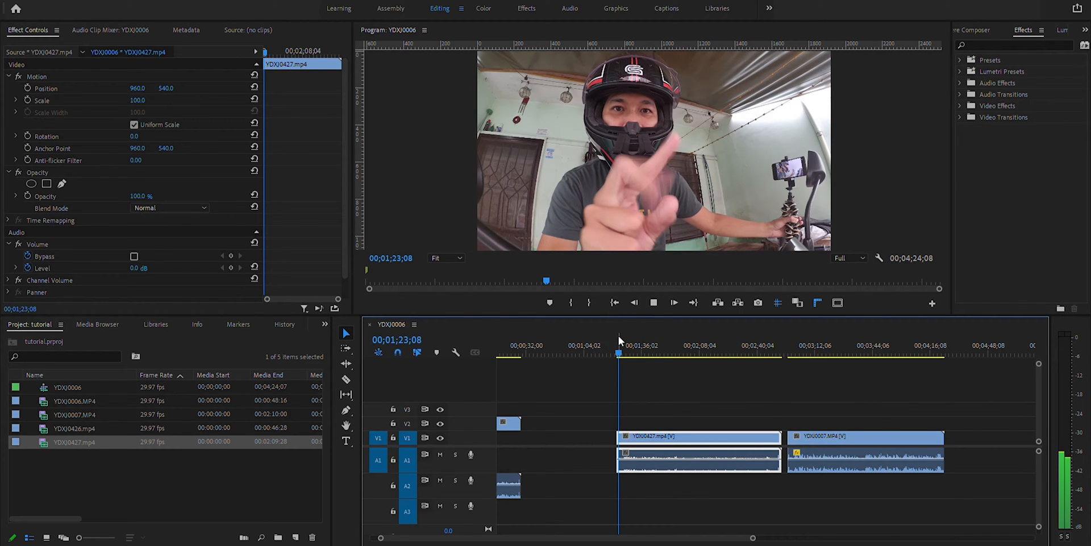
key(space)
drag(795, 333, 622, 333)
click(793, 335)
key(space)
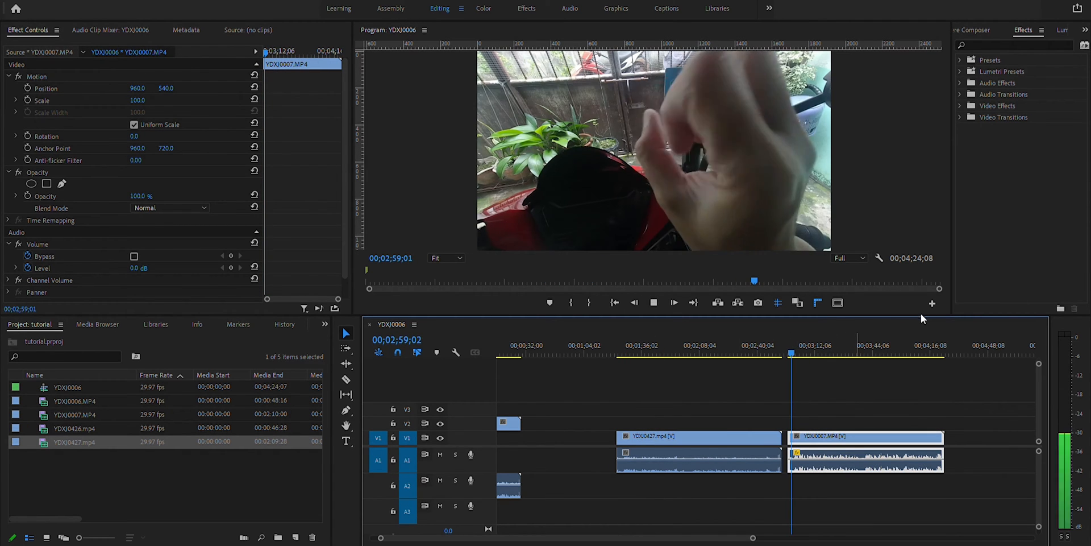
key(space)
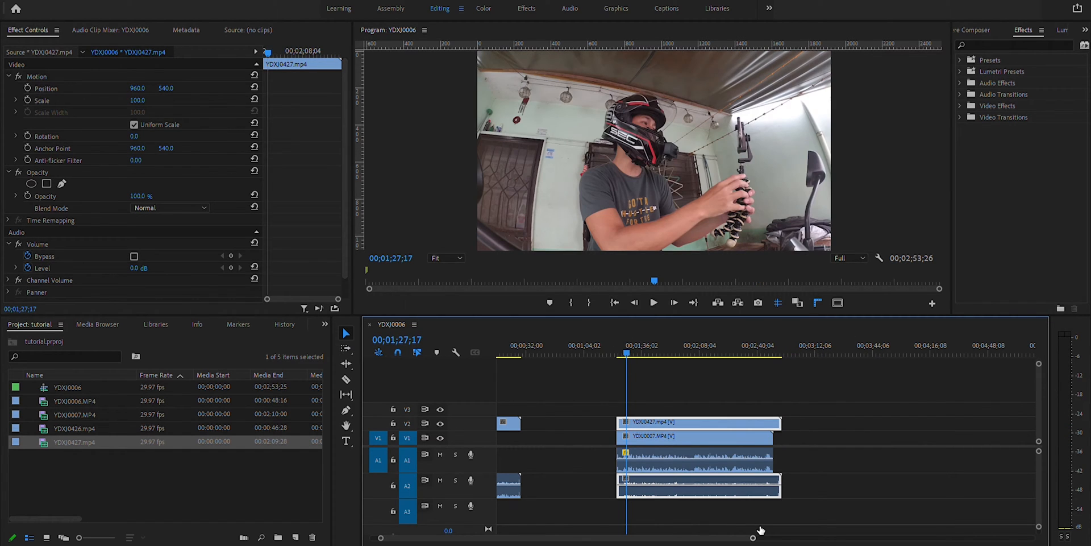
Play the stacked YDXJ0427.mp4 and YDXJ0007.MP4 clips from their common start to check their sync.
drag(753, 538, 646, 532)
drag(598, 340, 589, 334)
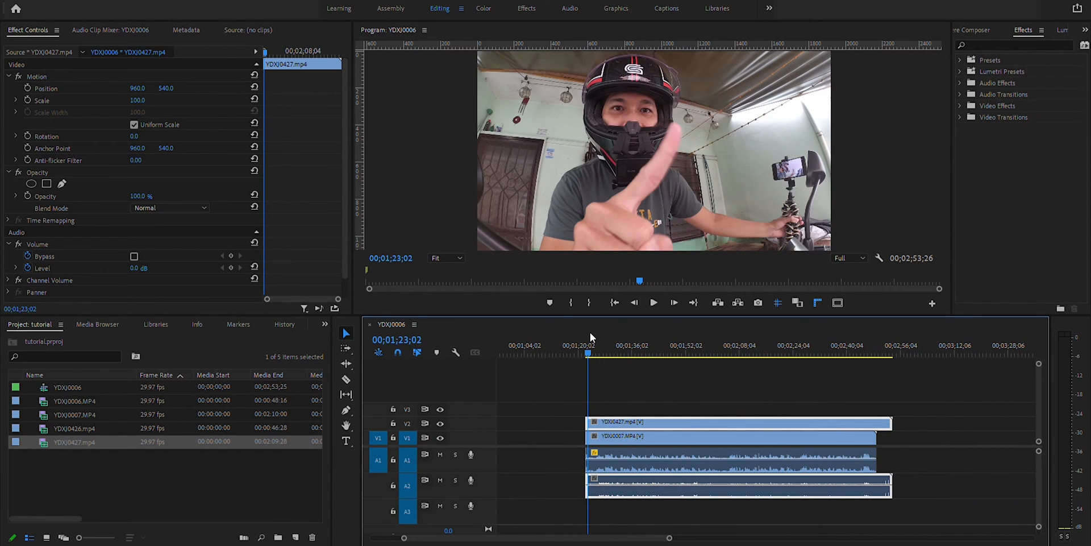
drag(672, 532, 566, 537)
click(589, 342)
key(space)
key(space)
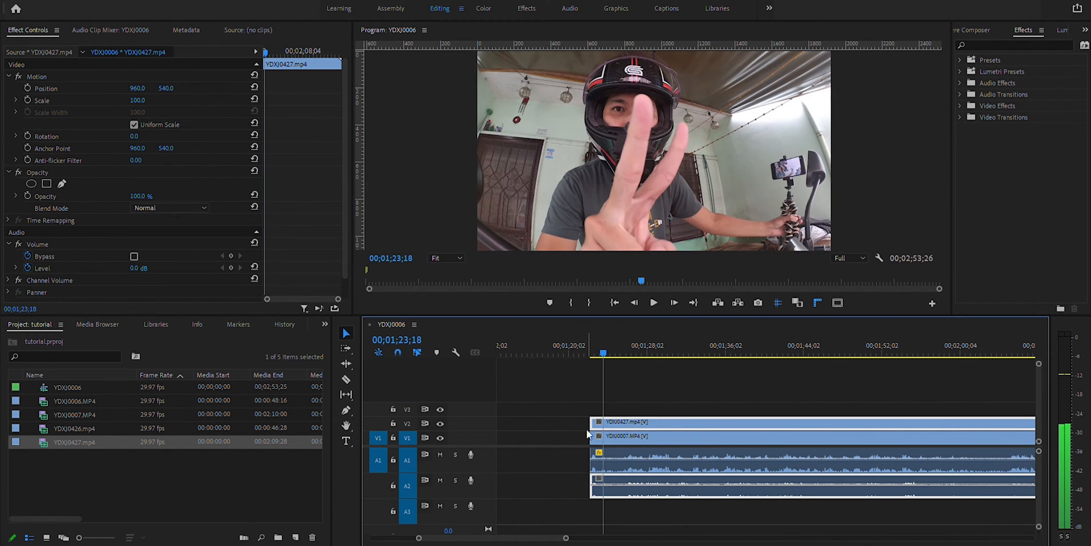
Shift the YDXJ0007.MP4 clip slightly later to line up its waveform with YDXJ0427.mp4, and play the pair from 00;01;22;08.
drag(571, 531, 515, 531)
drag(514, 531, 497, 532)
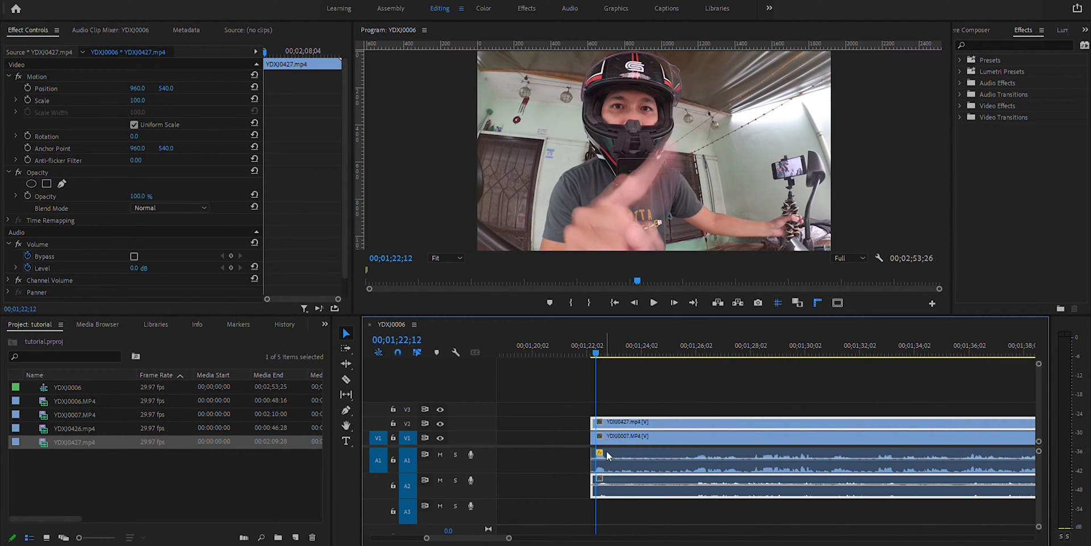
click(614, 456)
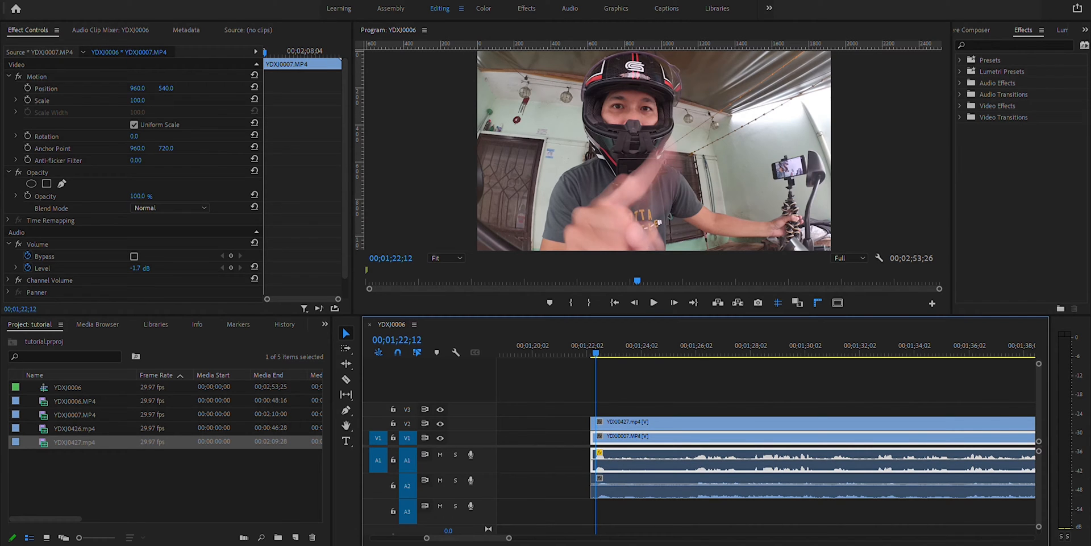
key(=)
click(762, 349)
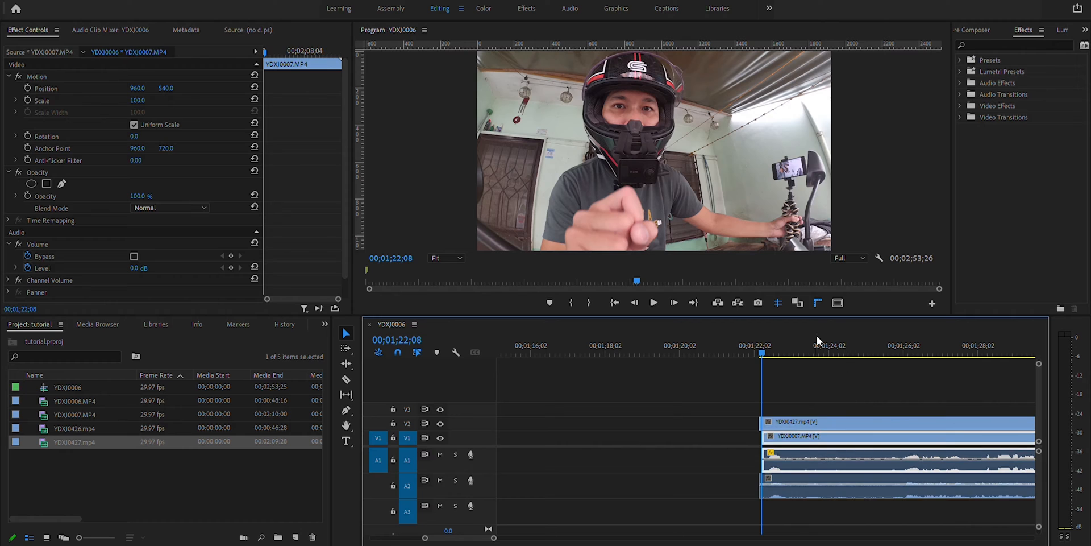
key(space)
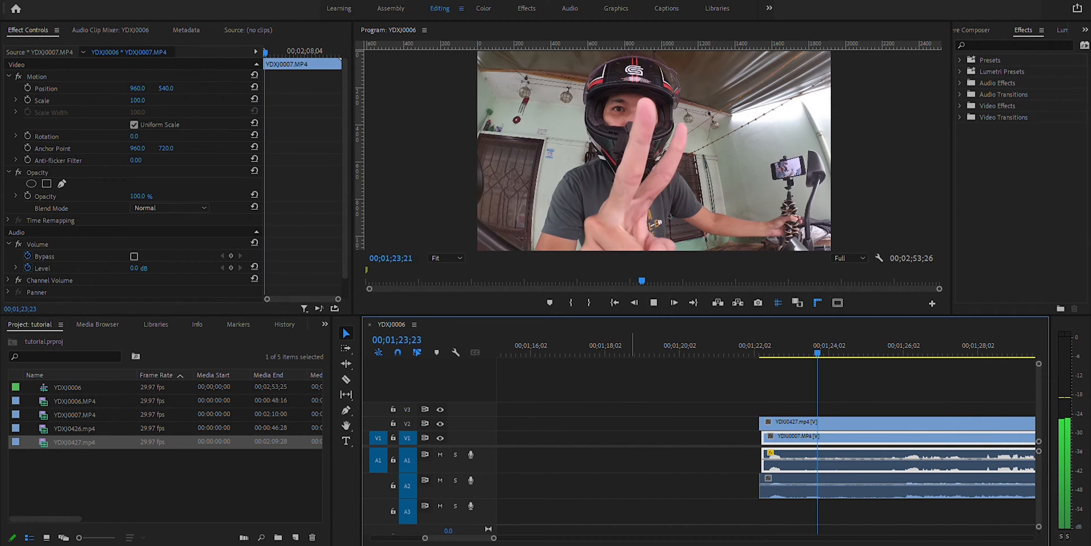
key(space)
Hide video track V2 and locate the matching hand gesture in the YDXJ0007.MP4 clip at about 00;01;22;22.
drag(494, 536, 536, 522)
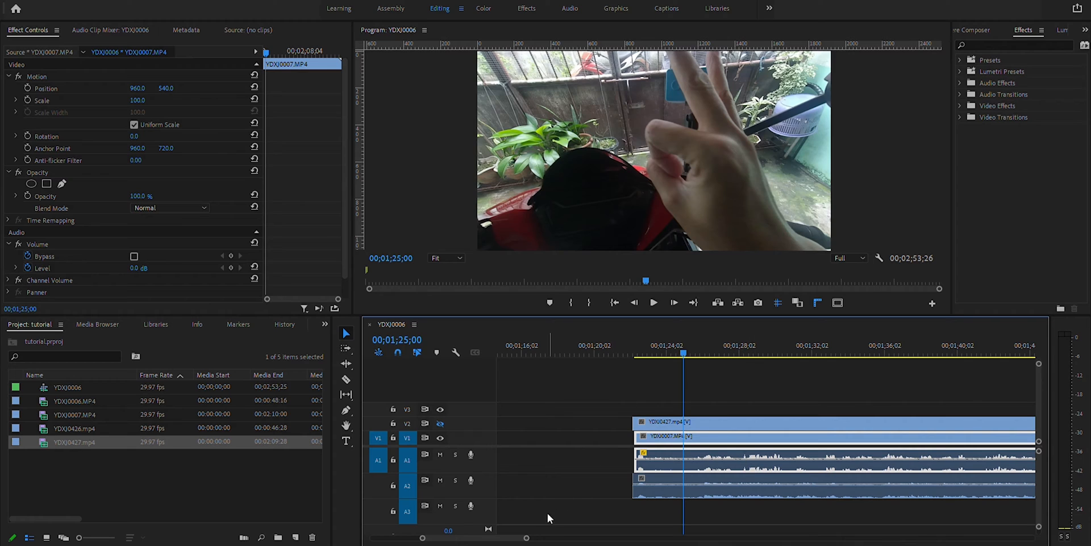
click(609, 478)
click(659, 455)
drag(528, 536, 517, 536)
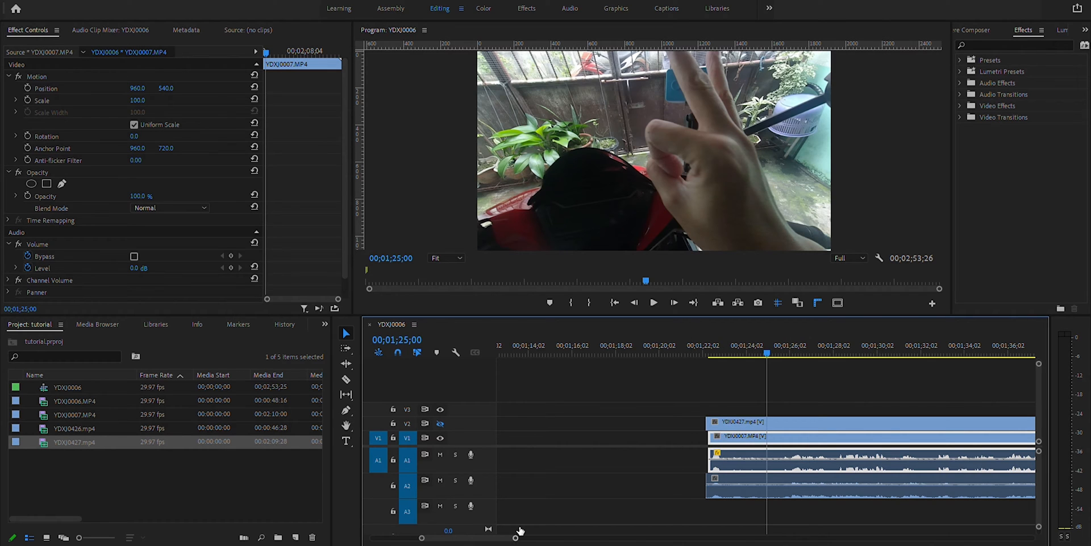
drag(517, 536, 529, 536)
drag(755, 341, 738, 331)
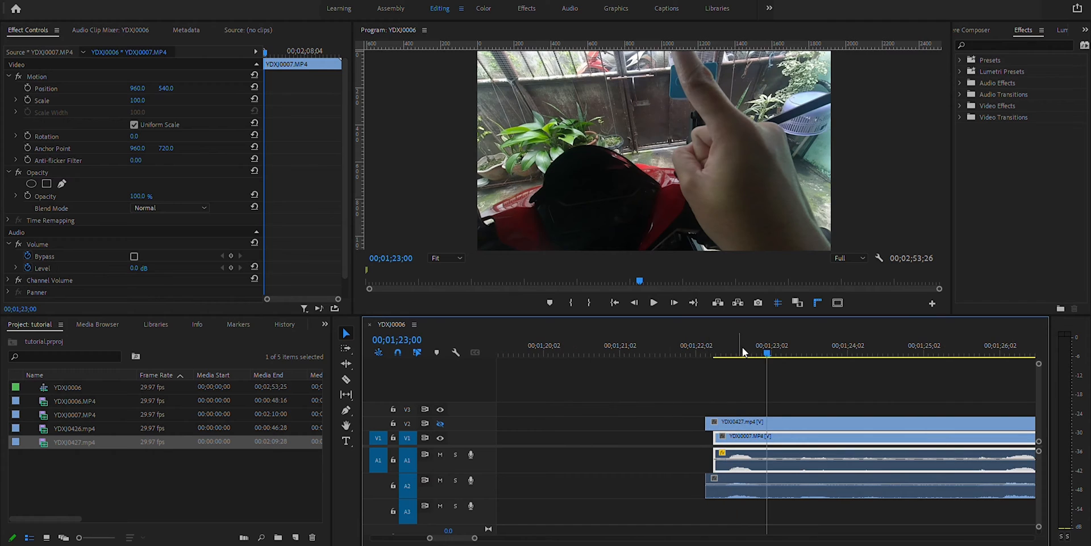
drag(739, 333, 730, 340)
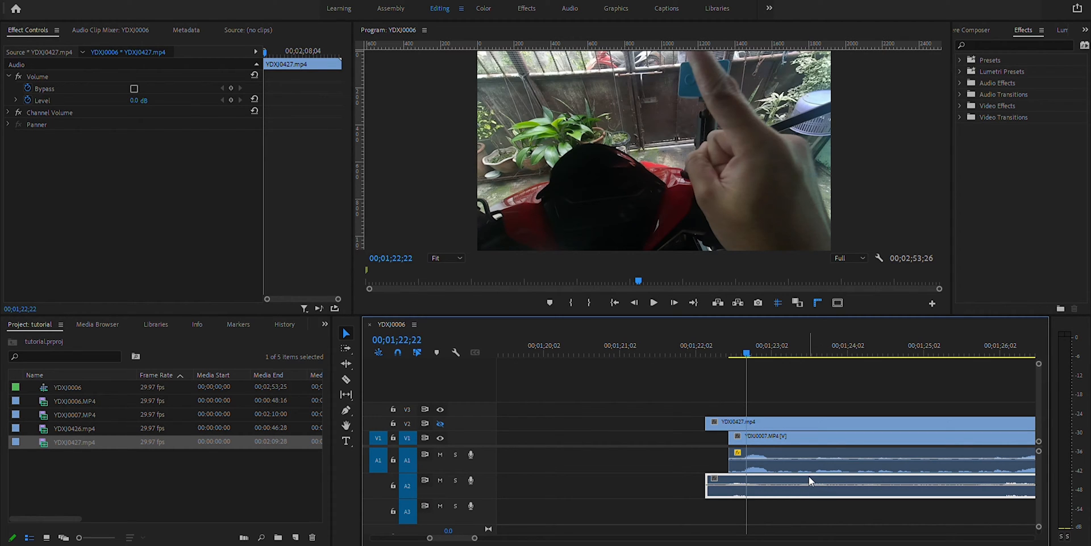
Delete the YDXJ0427.mp4 audio from track A2 and select its remaining video clip on V2.
click(779, 500)
click(779, 479)
key(Delete)
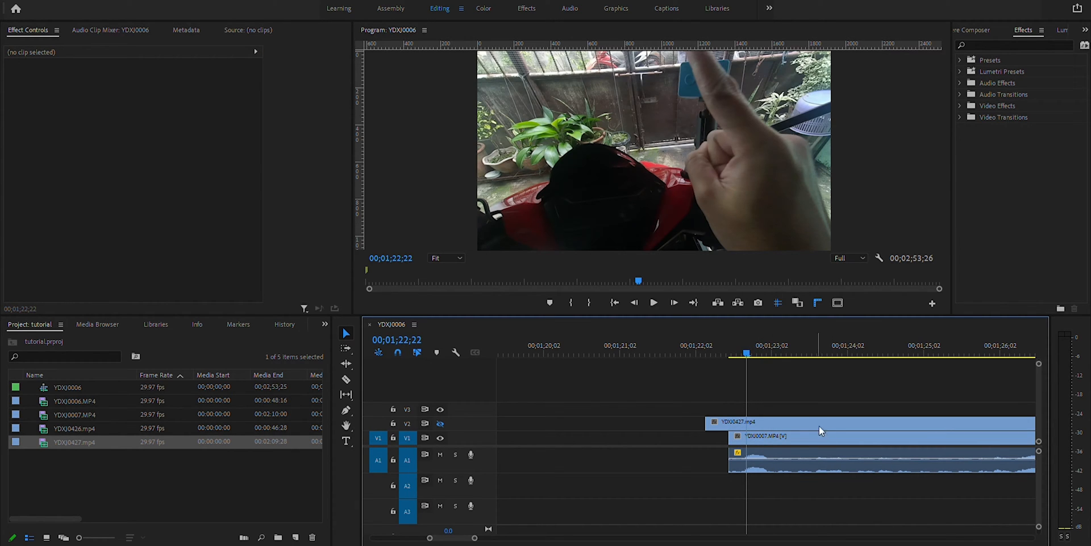
click(796, 423)
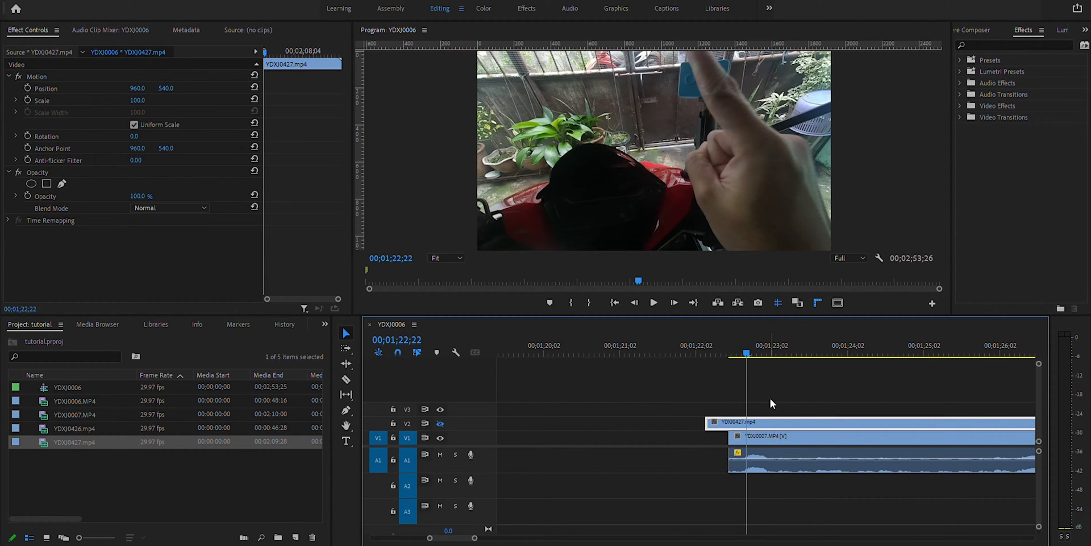
Shift the YDXJ0007.MP4 clip slightly earlier on the timeline and play it from its new start.
drag(729, 344, 720, 335)
drag(767, 440, 763, 444)
click(708, 342)
key(space)
key(space)
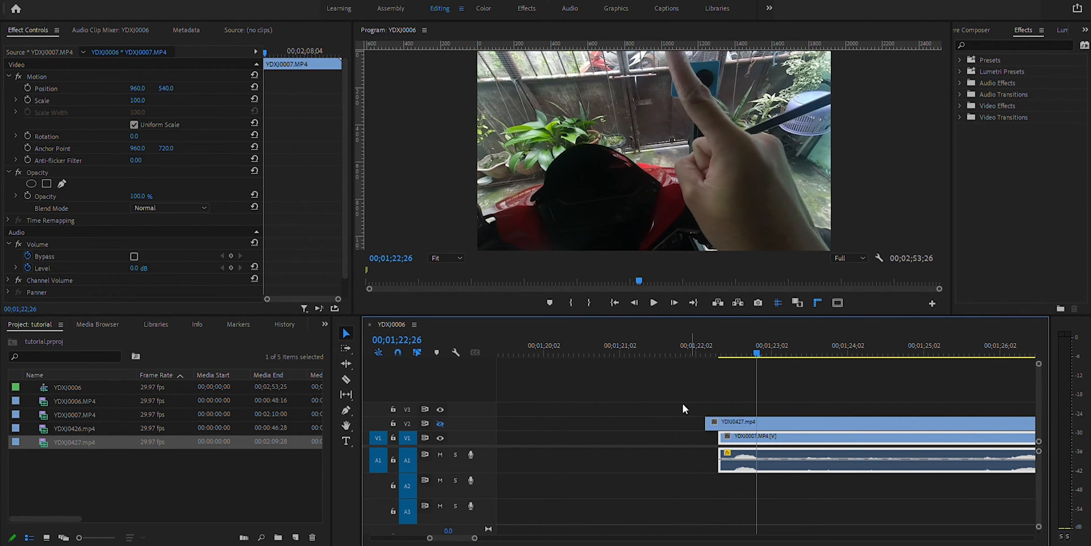
Cut the YDXJ0007.MP4 clip at 00;01;22;17, where the closed hand is seen just before the finger rises.
drag(739, 336, 733, 323)
key(Right)
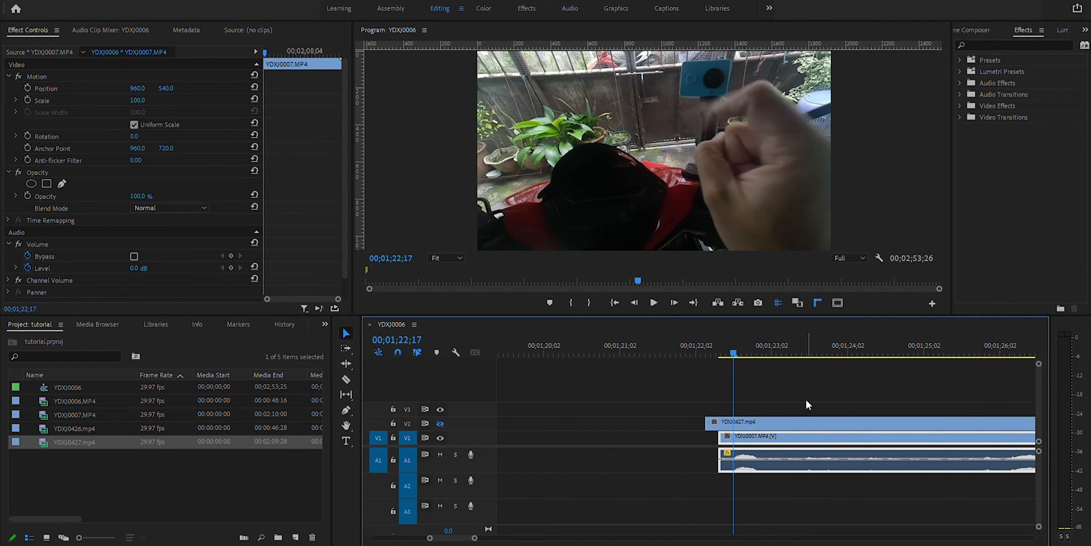
key(c)
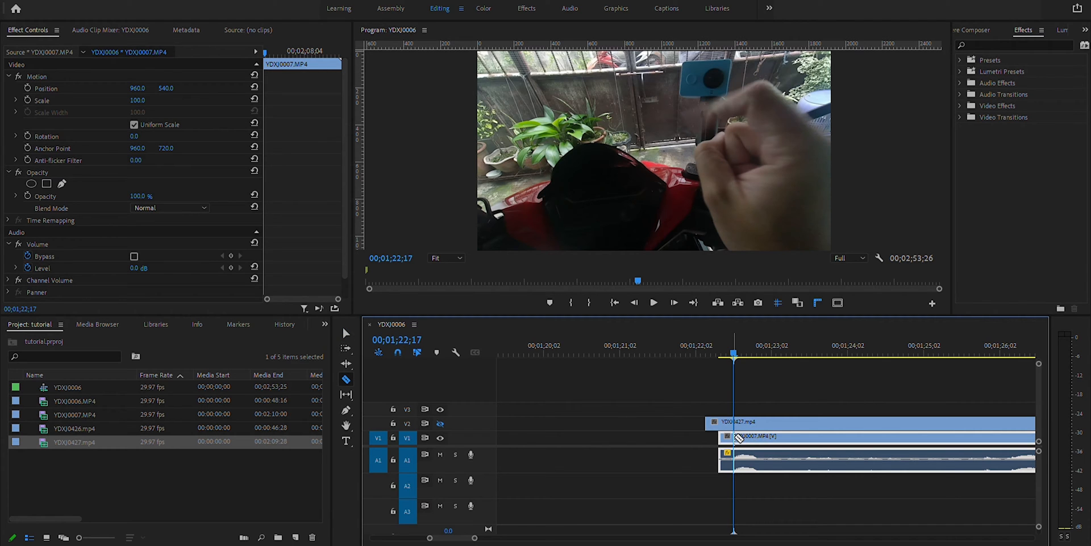
click(733, 436)
key(v)
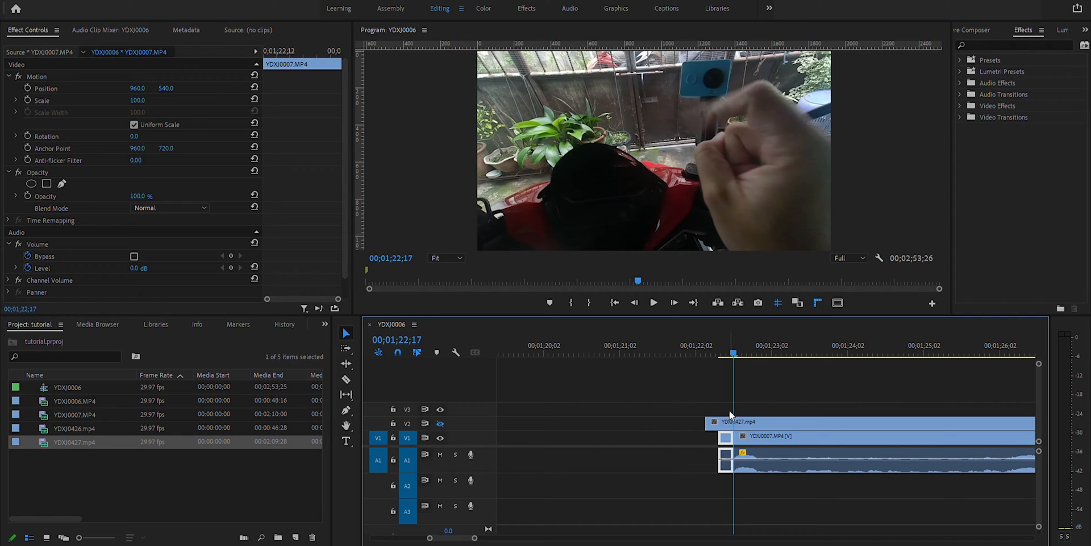
Show video track V2 and cut the YDXJ0427.mp4 clip at the matching closed-hand frame, 00;01;22;11.
click(758, 421)
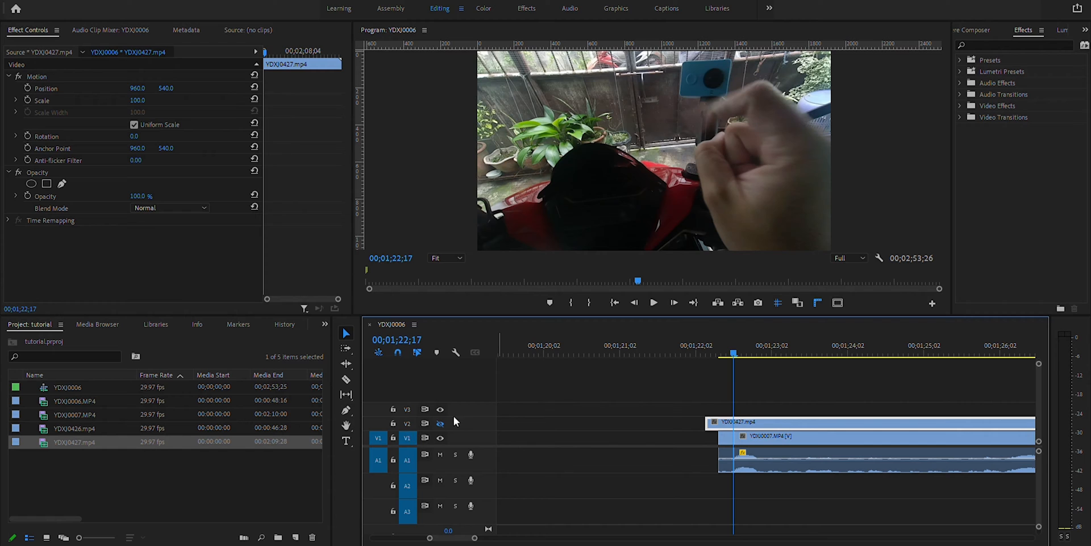
click(440, 423)
drag(731, 342, 717, 336)
key(Left)
key(Left)
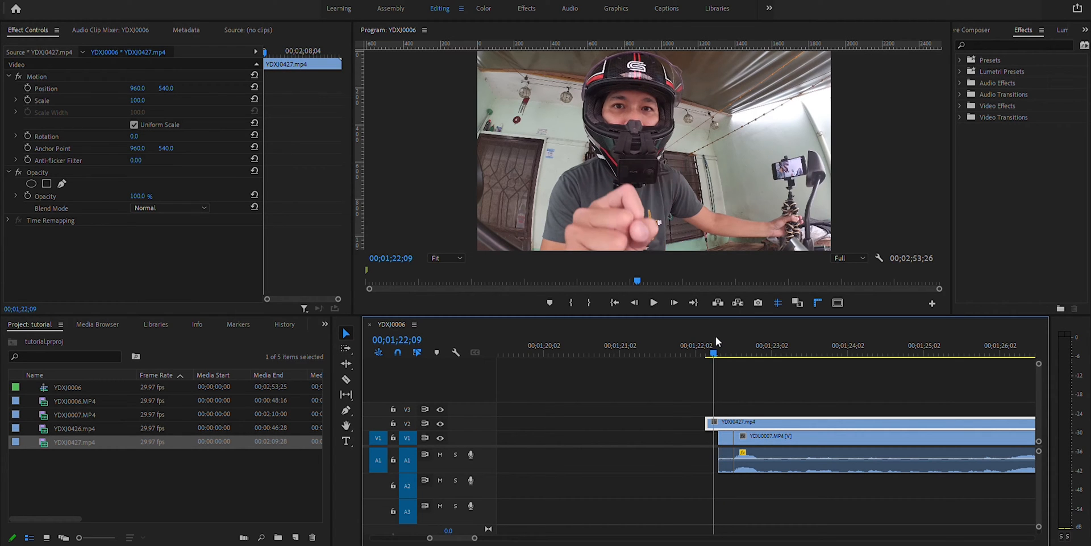
click(668, 295)
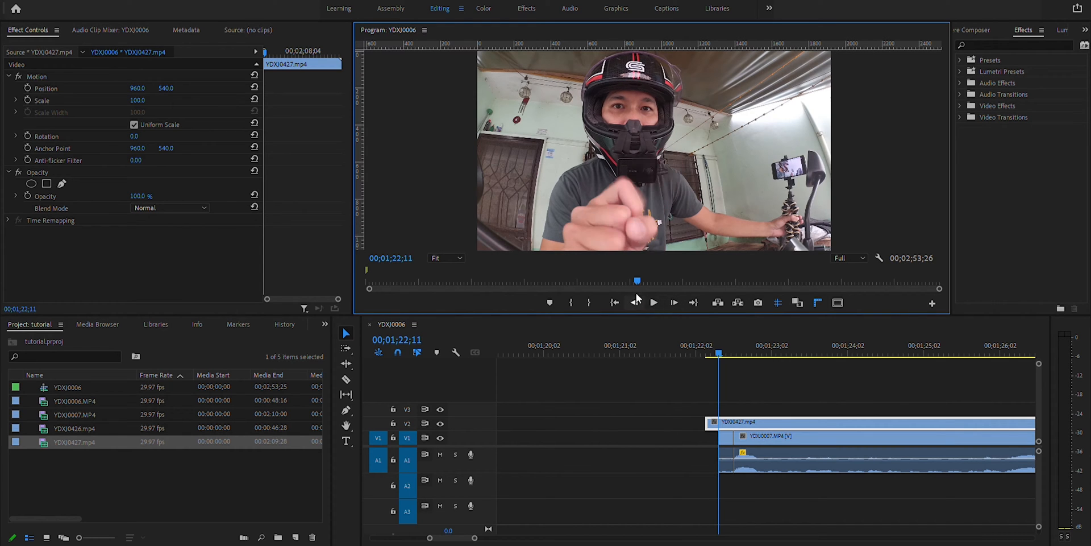
key(c)
click(719, 422)
Align the cut YDXJ0427.mp4 clip with the YDXJ0007.MP4 start at 00;01;22;17 and delete the leftover opening pieces.
key(v)
drag(735, 420, 705, 428)
click(707, 394)
key(Delete)
Compare the hand position in both camera clips at 00;01;22;17 by switching track V2's visibility off and on.
click(731, 344)
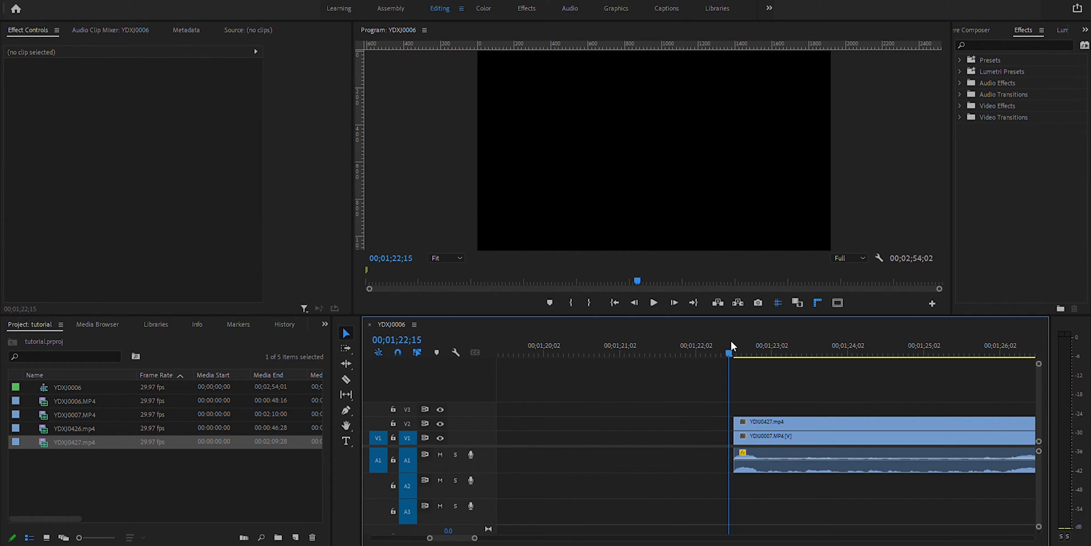
key(space)
key(space)
drag(732, 341, 737, 342)
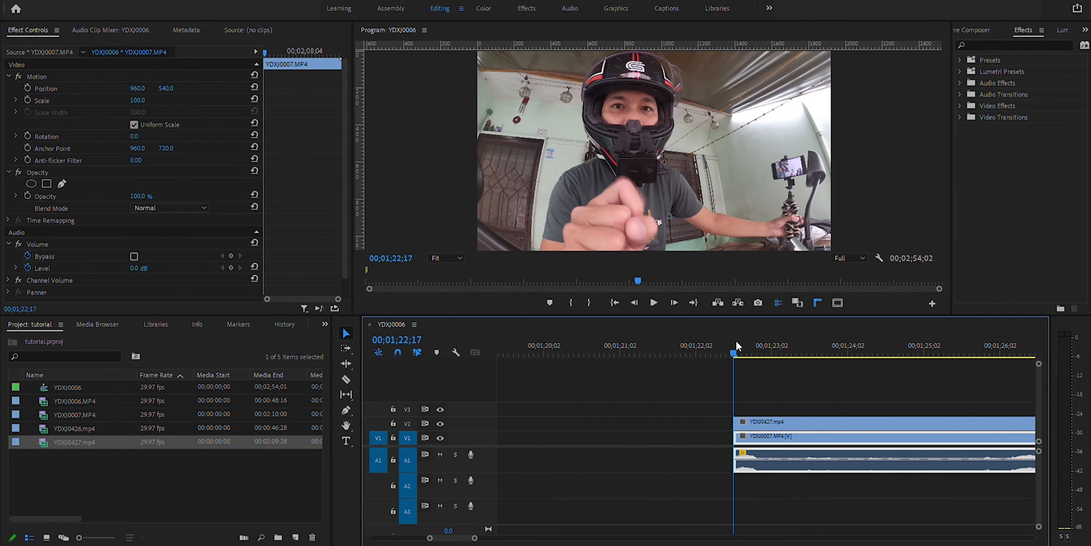
key(Left)
click(441, 416)
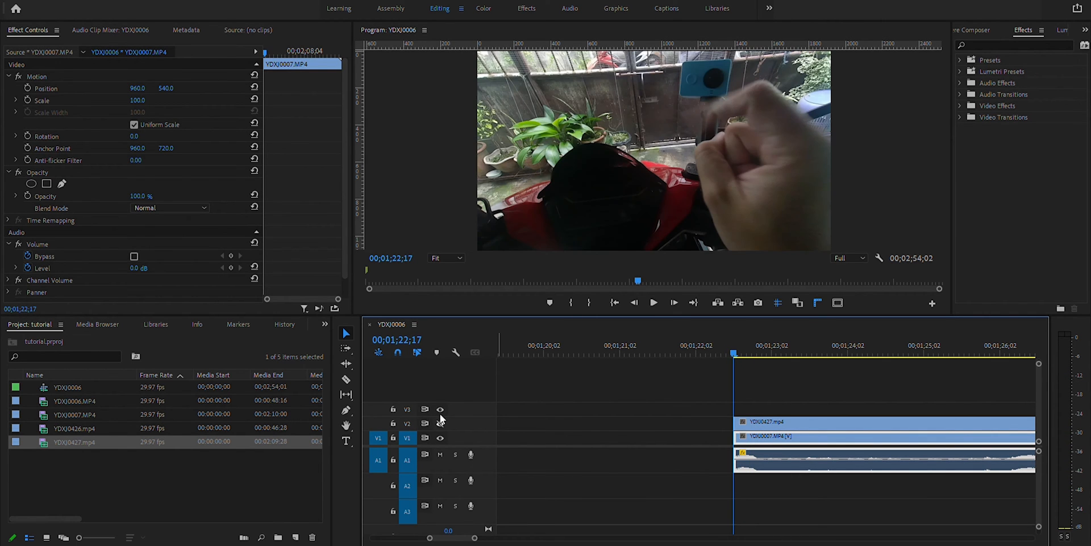
click(439, 414)
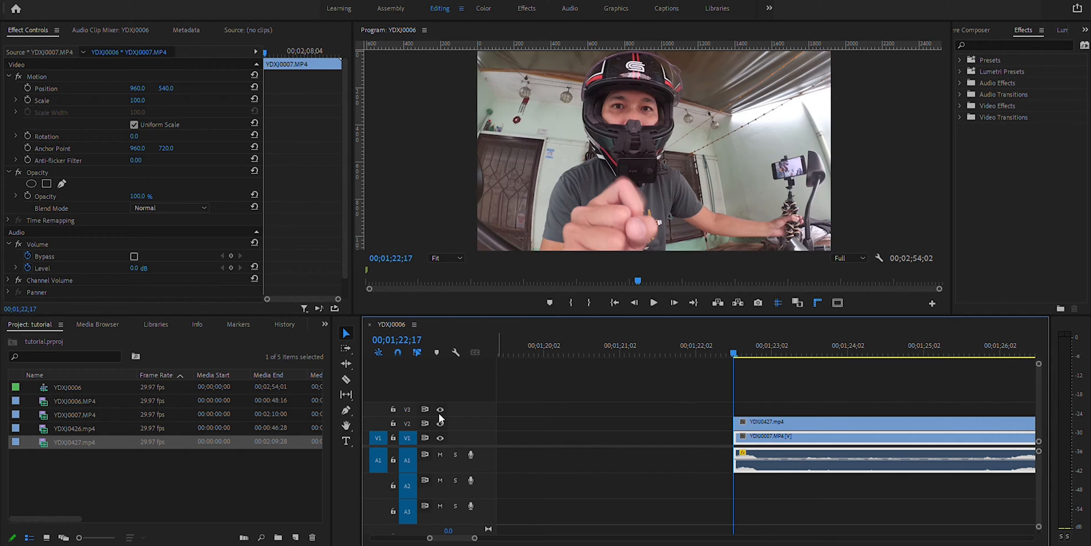
click(440, 416)
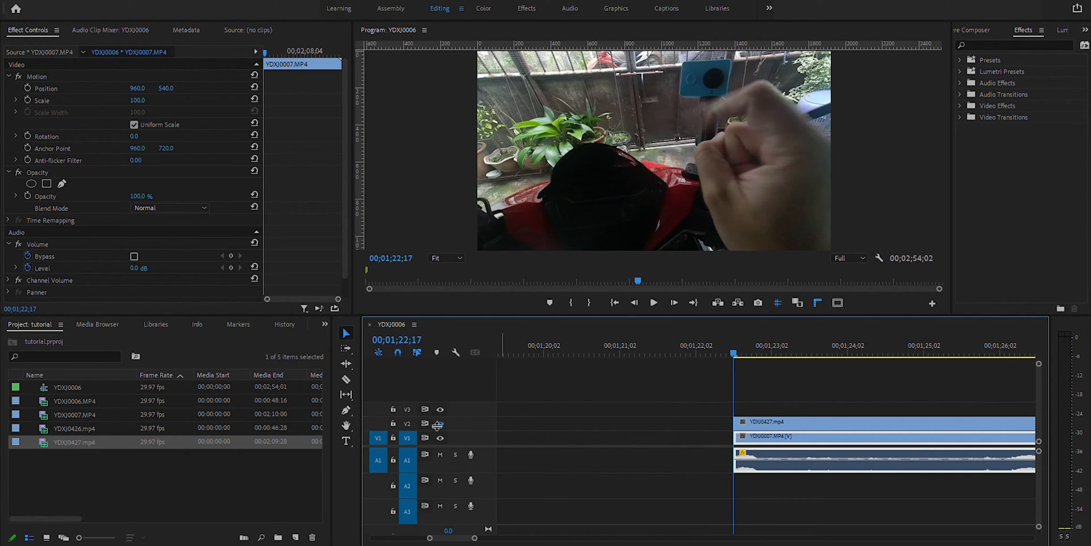
click(441, 417)
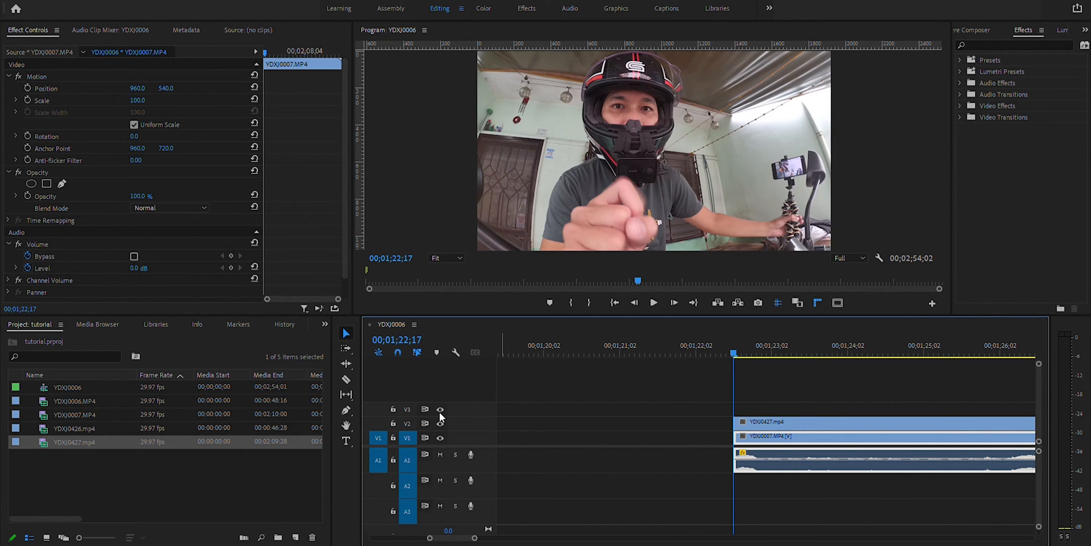
click(440, 416)
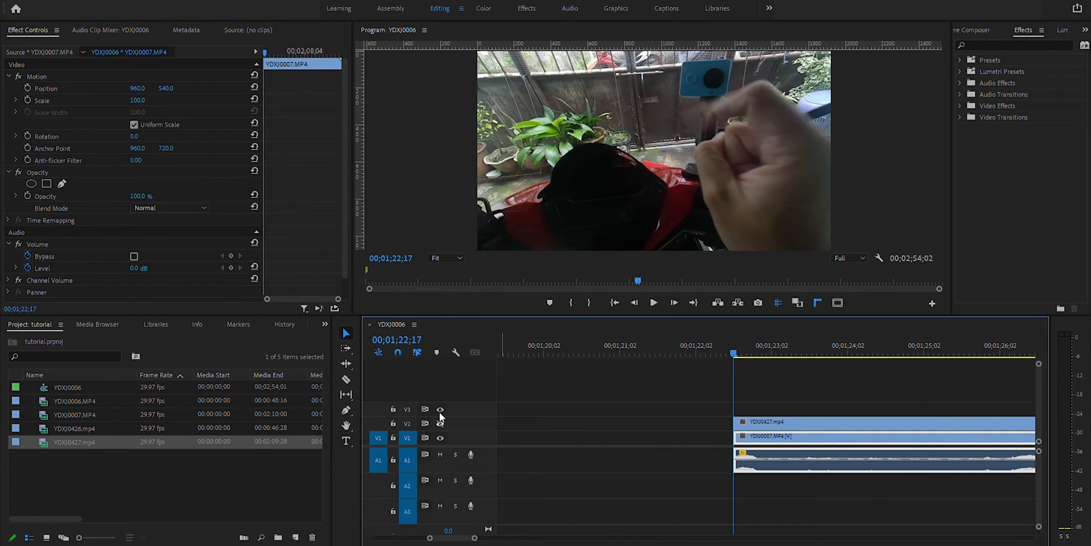
click(440, 416)
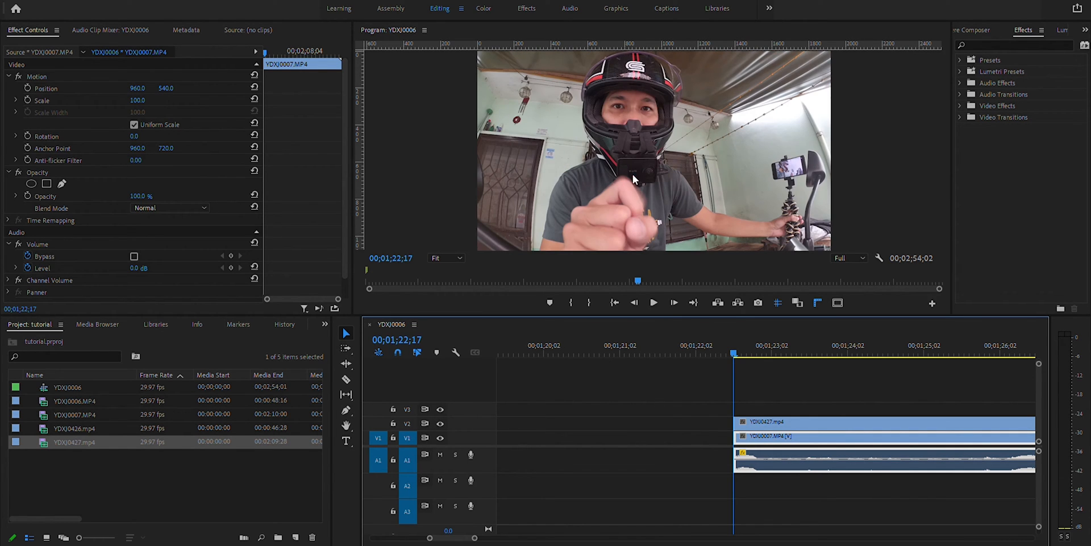
Play on to 00;01;23;09 and compare the raised-finger gesture in both clips by toggling track V2's visibility.
key(space)
key(space)
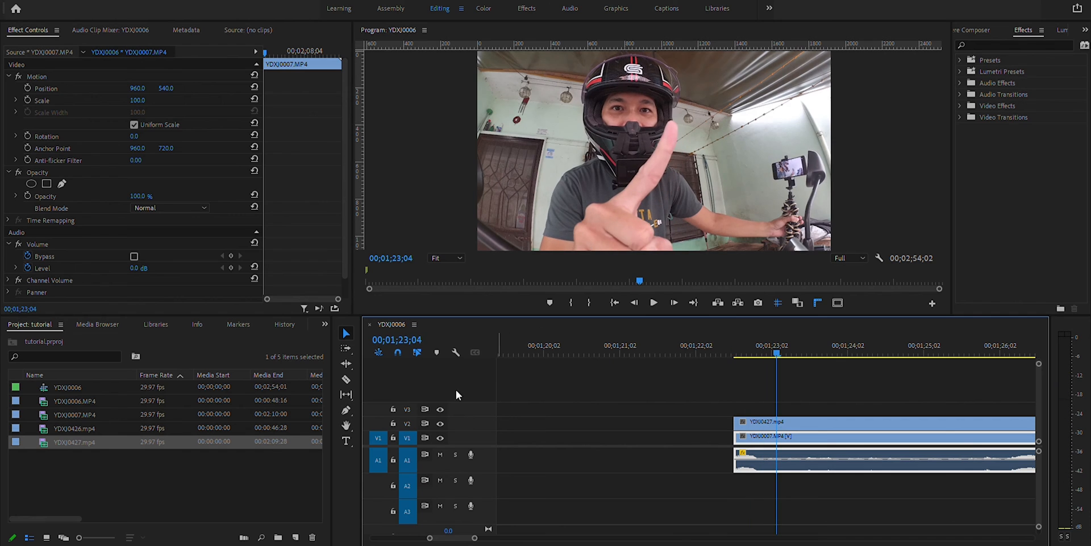
click(440, 422)
click(441, 422)
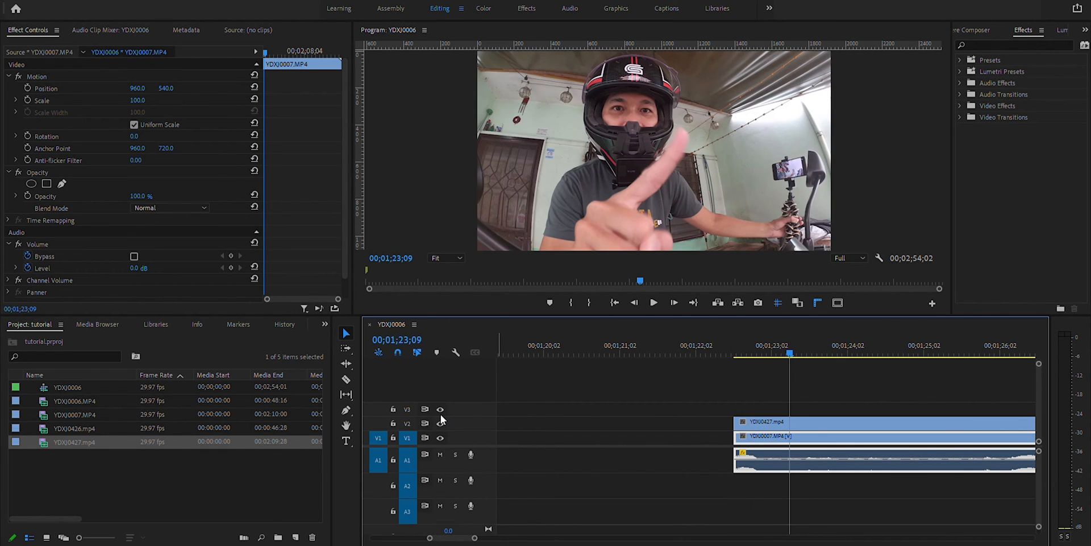
click(441, 421)
click(441, 422)
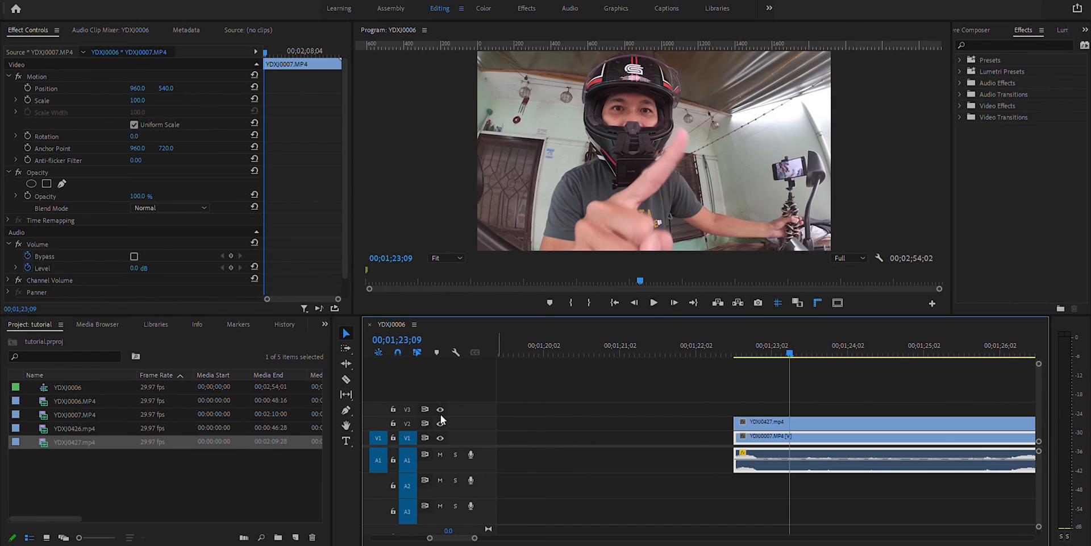
click(441, 422)
Compare the following finger-count gesture in both clips at 00;01;23;16 by toggling V2, and play on to 00;01;24;19.
key(space)
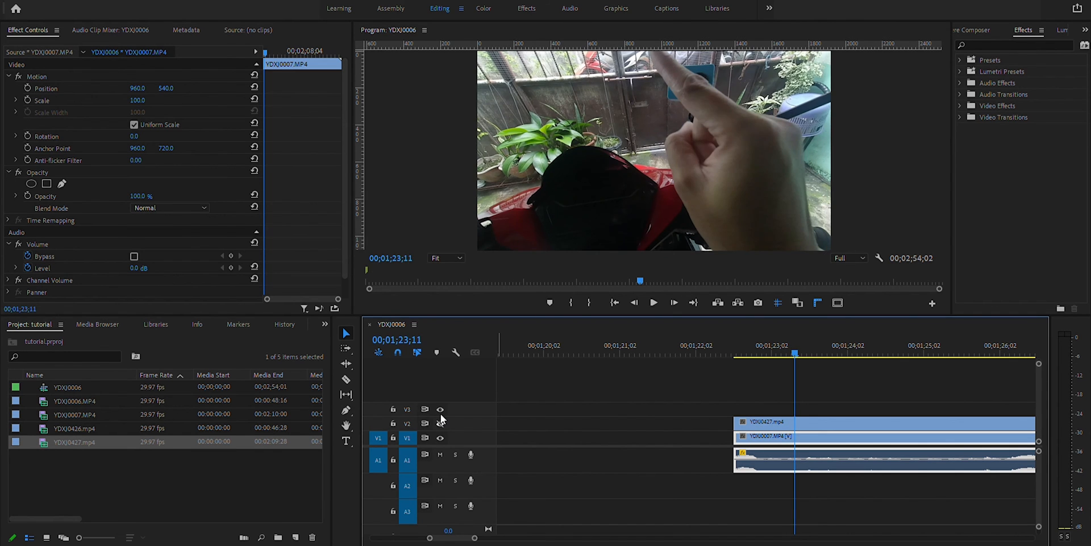
click(441, 420)
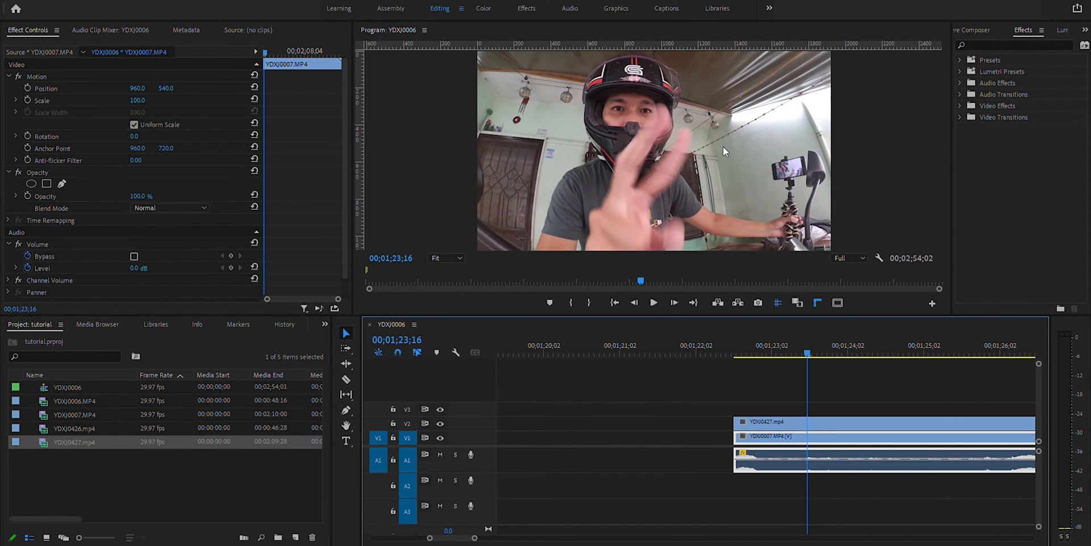
click(441, 421)
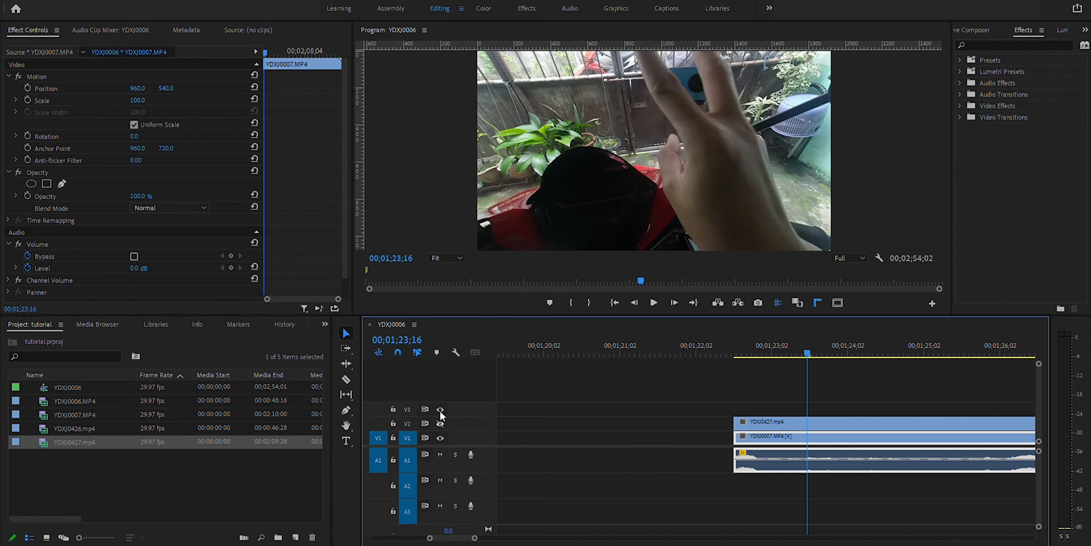
click(441, 421)
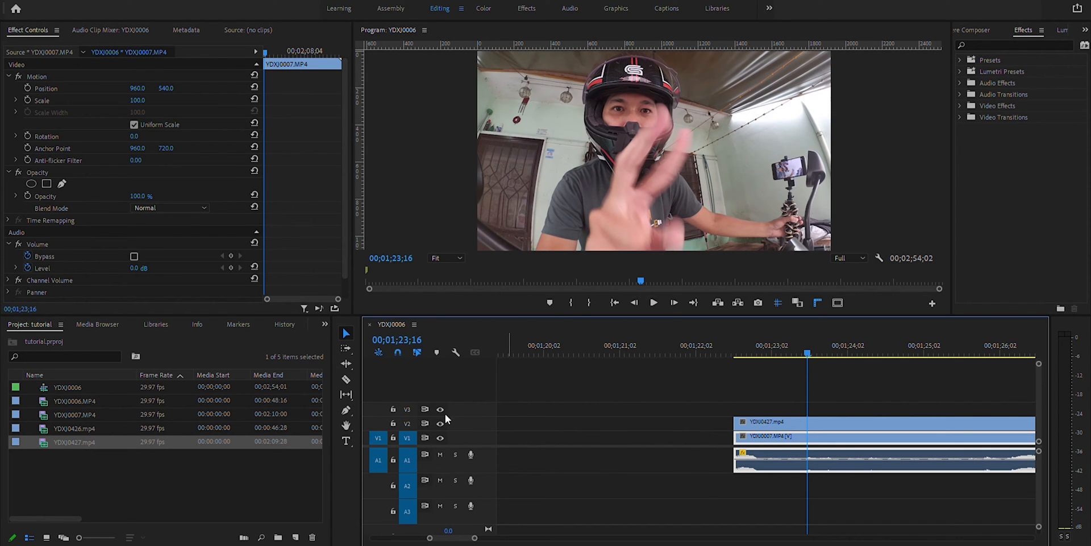
click(441, 421)
click(441, 422)
click(441, 421)
key(space)
click(440, 421)
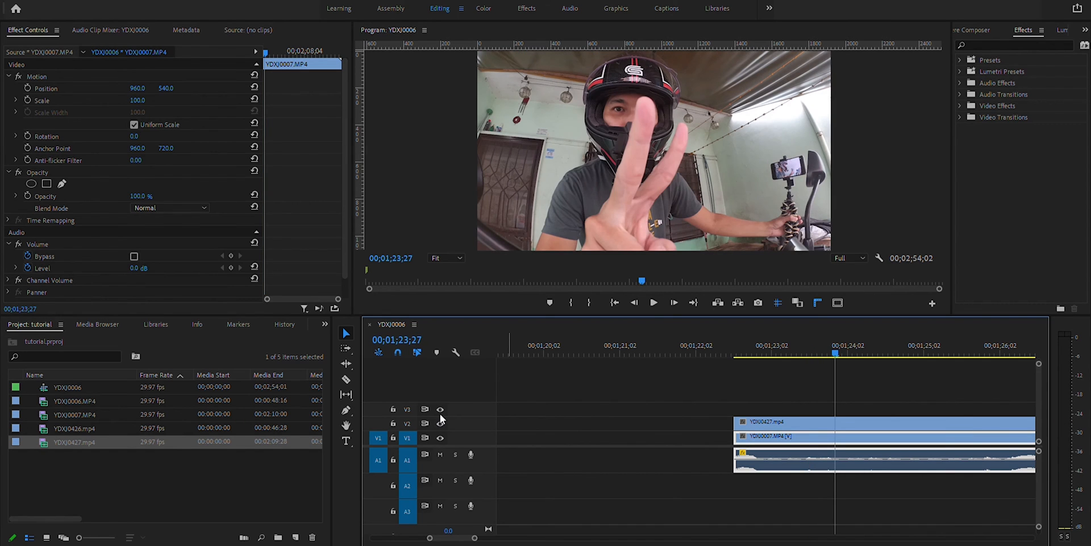
key(space)
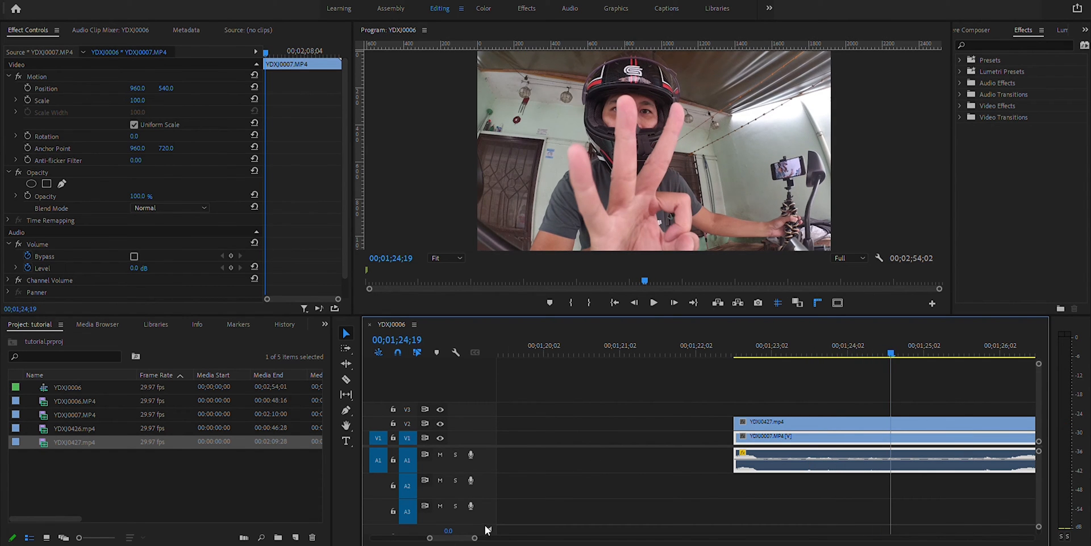
Play the aligned YDXJ0427.mp4 and YDXJ0007.MP4 clips from their common start to about 00;01;29;18 to check sync.
drag(476, 536, 500, 536)
drag(741, 340, 720, 339)
key(space)
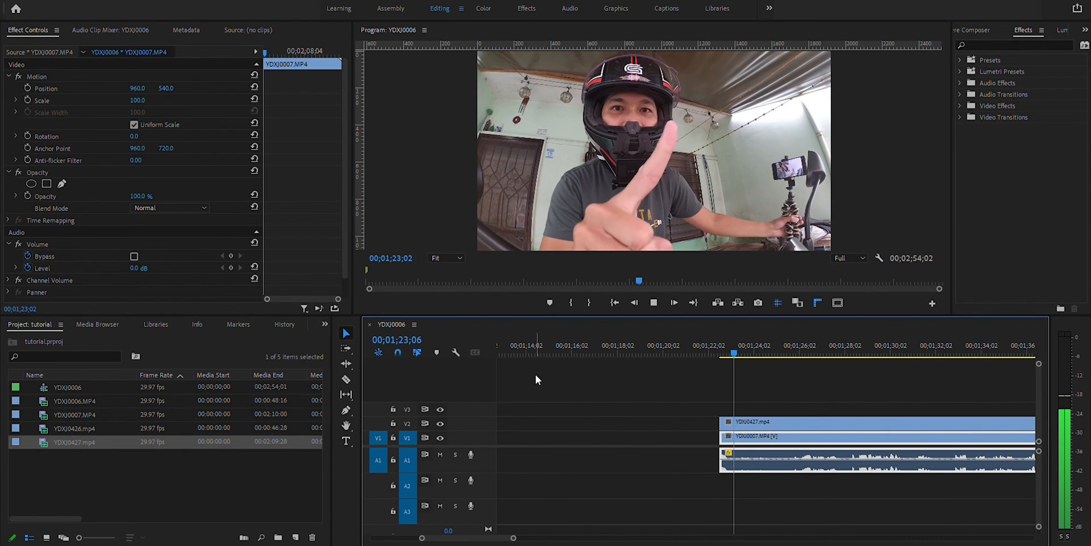
key(space)
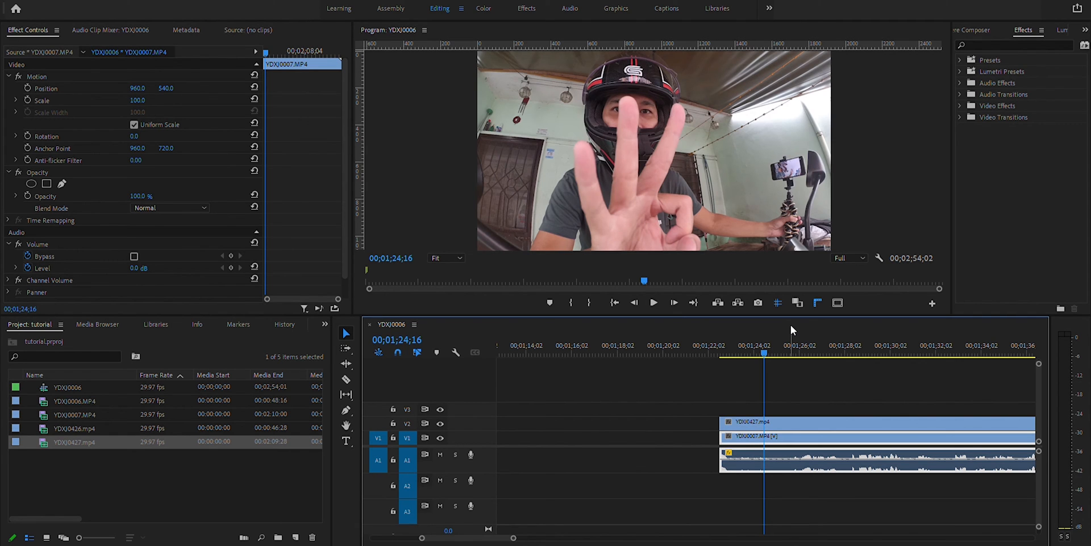
click(742, 343)
key(space)
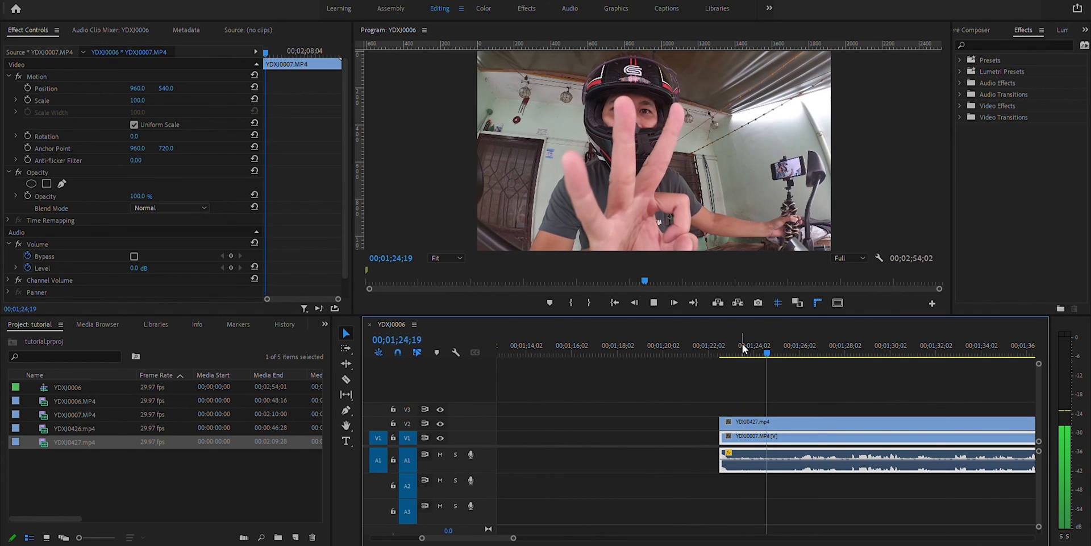
key(space)
key(space)
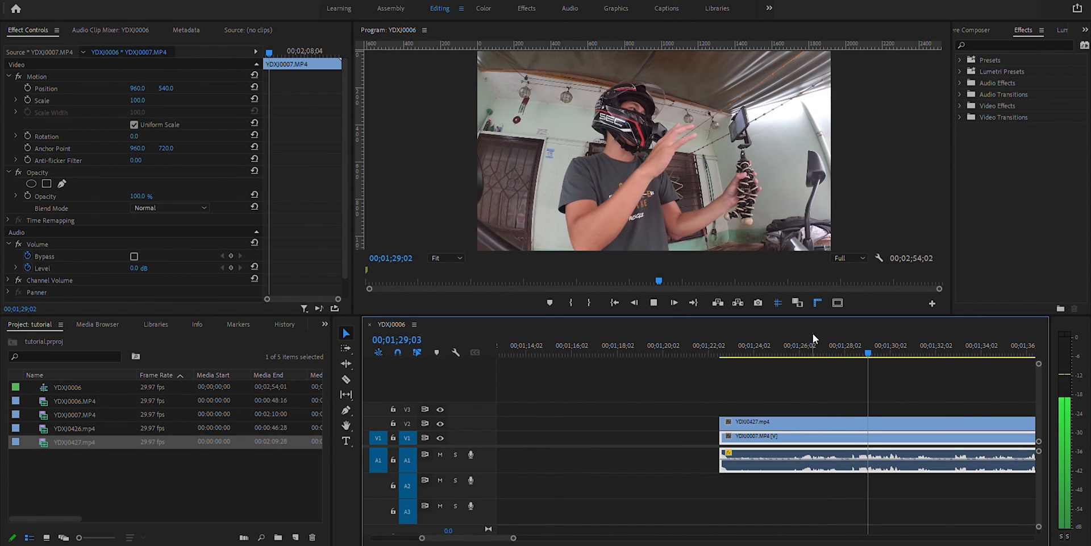
key(space)
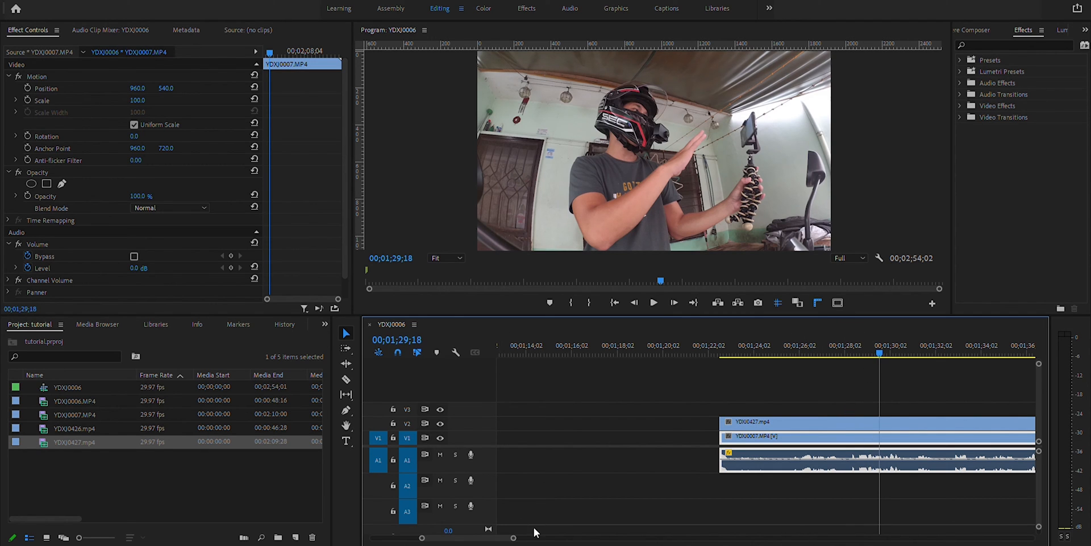
Move the synced YDXJ0427.mp4 and YDXJ0007.MP4 clips together to an earlier position, shortly before 00;00;36;25.
drag(513, 537, 537, 536)
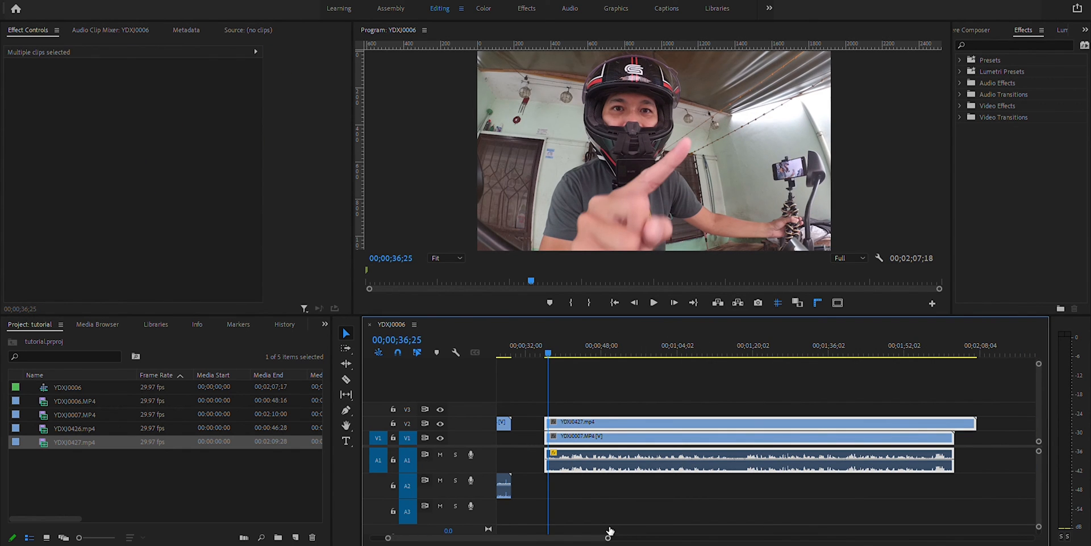
drag(608, 537, 648, 537)
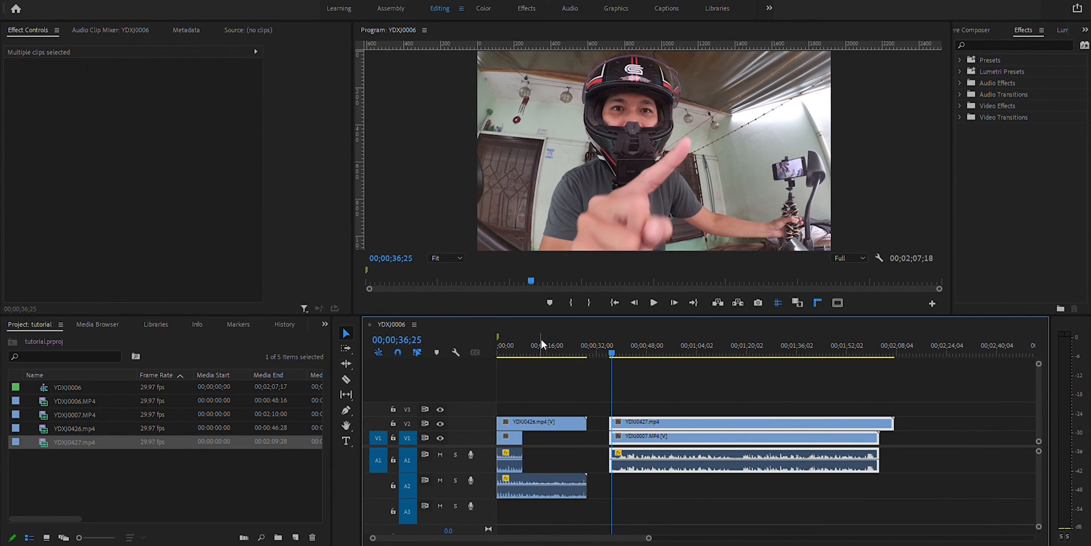